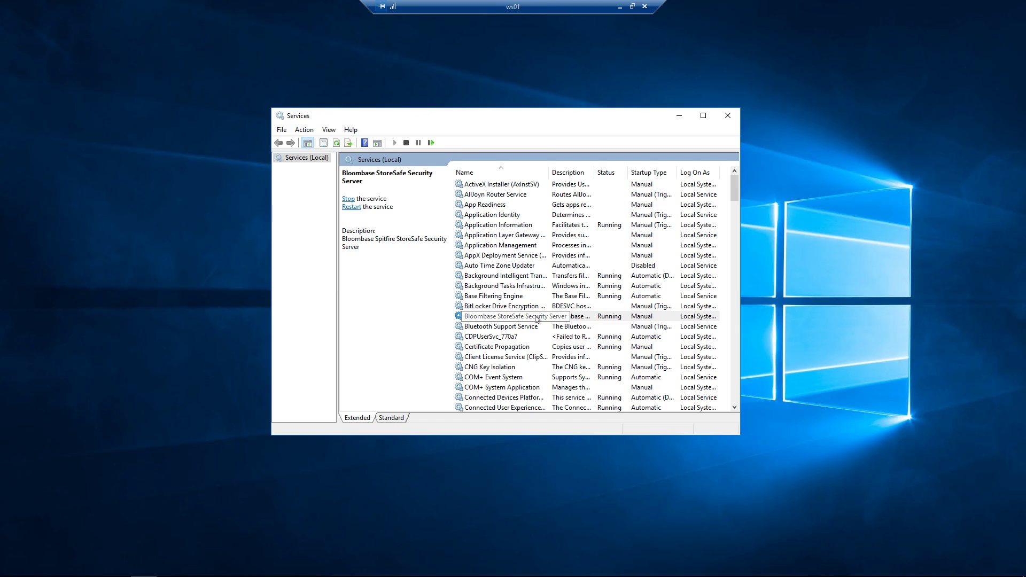
# Step: Check the properties of the Bloombase StoreSafe Security Server service
pyautogui.click(536, 319)
pyautogui.rightClick(537, 319)
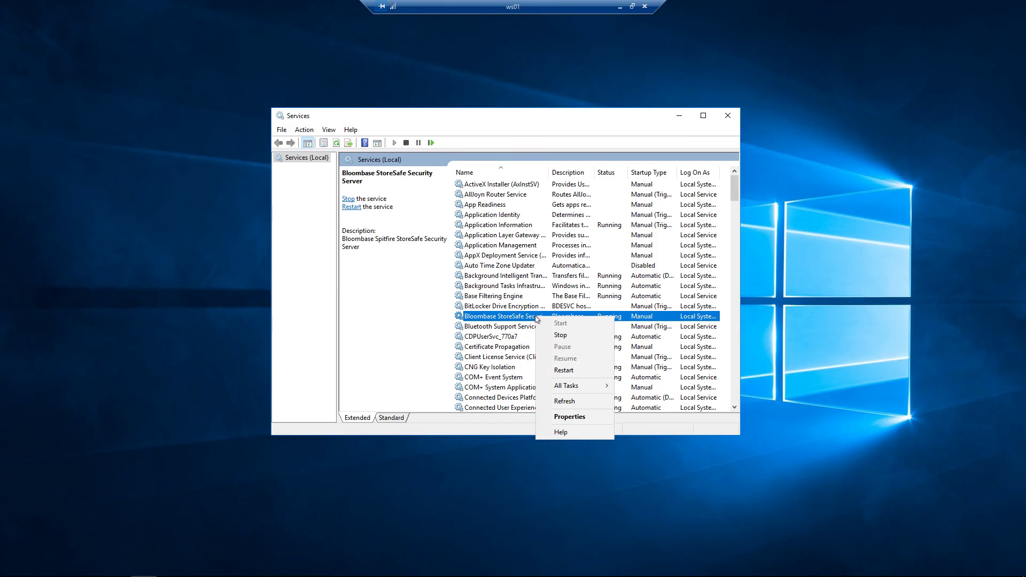
pyautogui.click(568, 418)
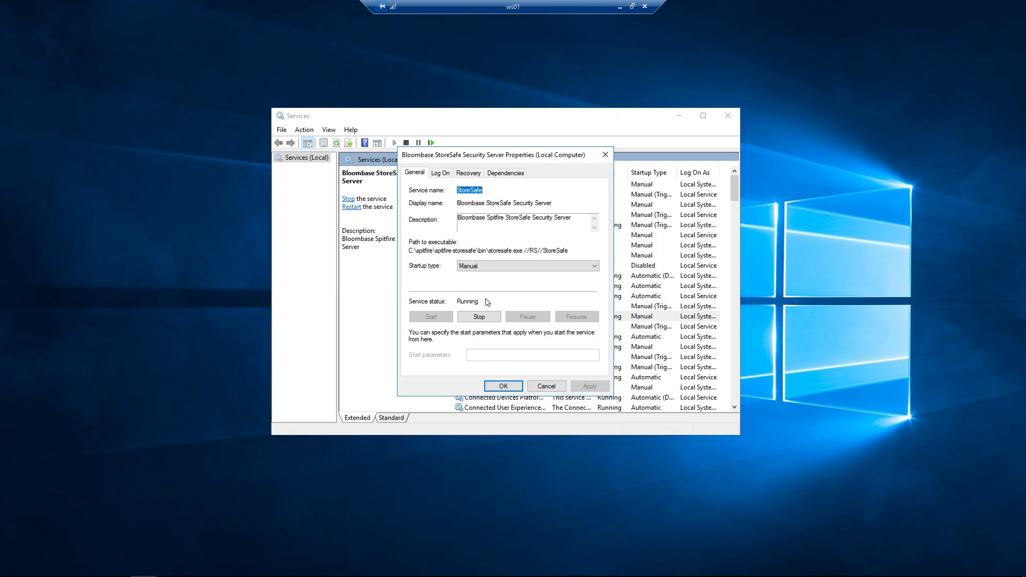
pyautogui.click(502, 387)
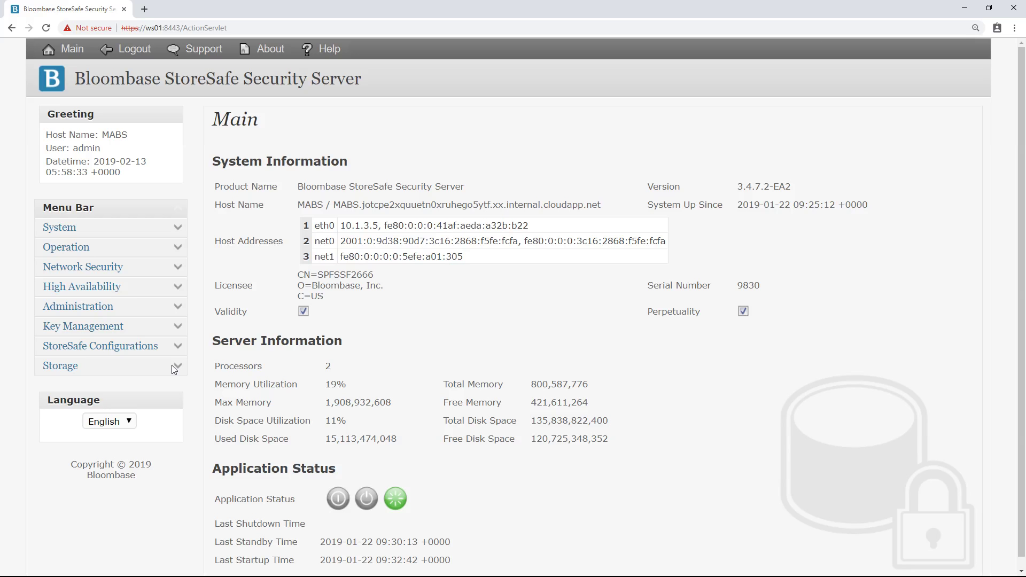
# Step: List the physical storage entries and open share01's Modify Storage Configuration
pyautogui.click(177, 368)
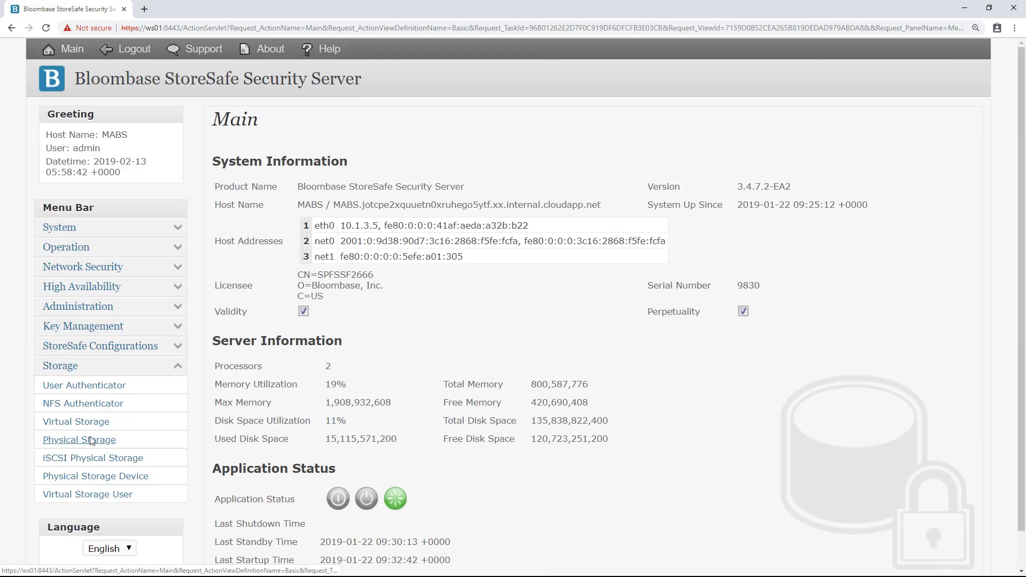
pyautogui.click(91, 440)
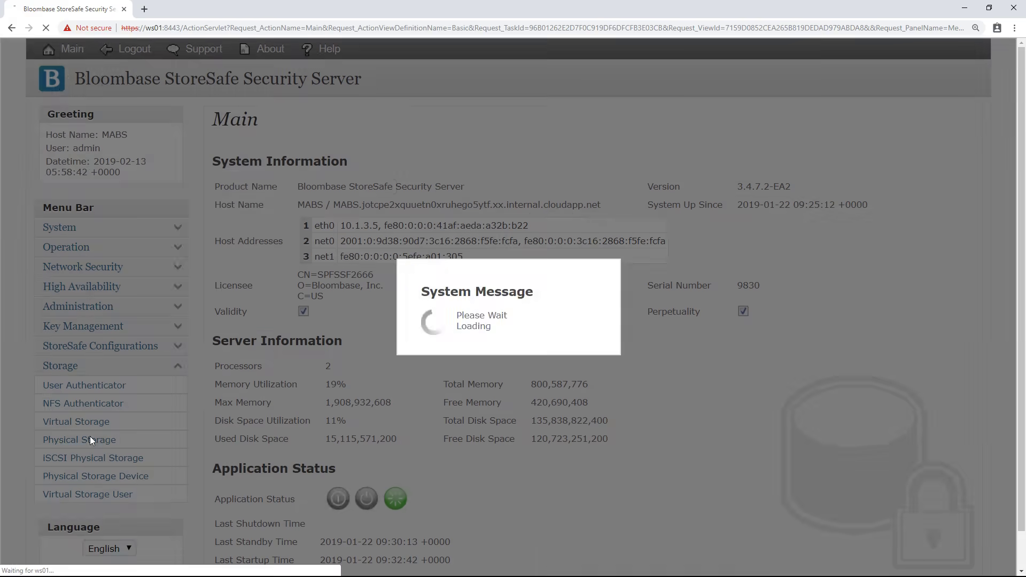
pyautogui.click(547, 217)
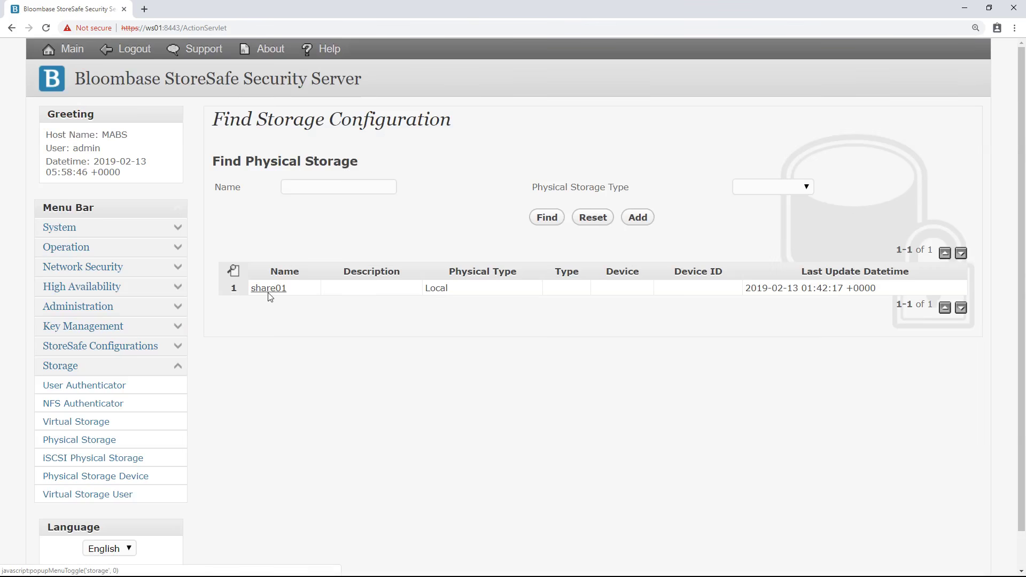
pyautogui.click(268, 289)
pyautogui.click(323, 298)
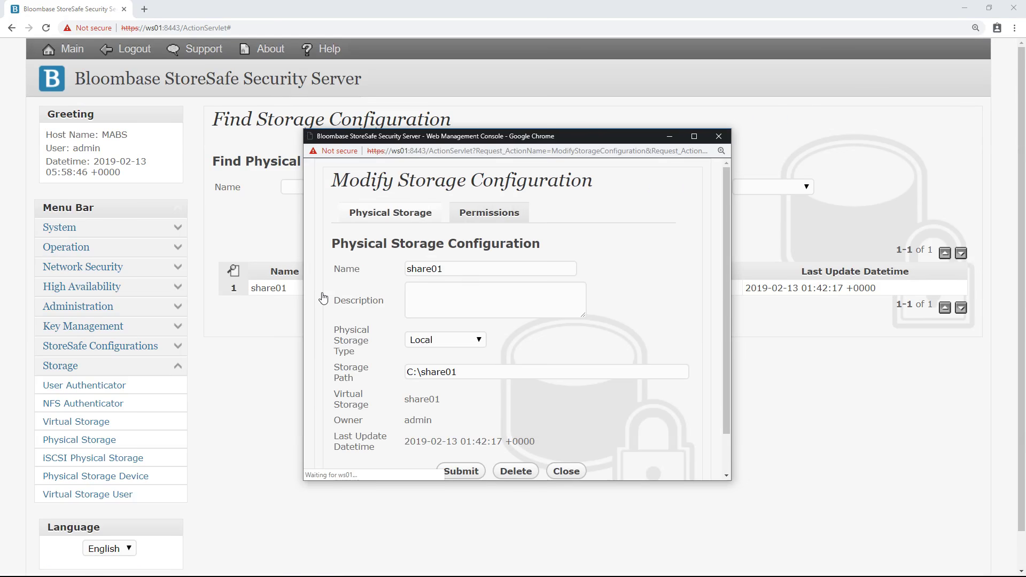
# Step: Review share01's configuration, Local type with path C:\share01, then close it
pyautogui.click(460, 269)
pyautogui.moveTo(460, 270); pyautogui.dragTo(405, 275)
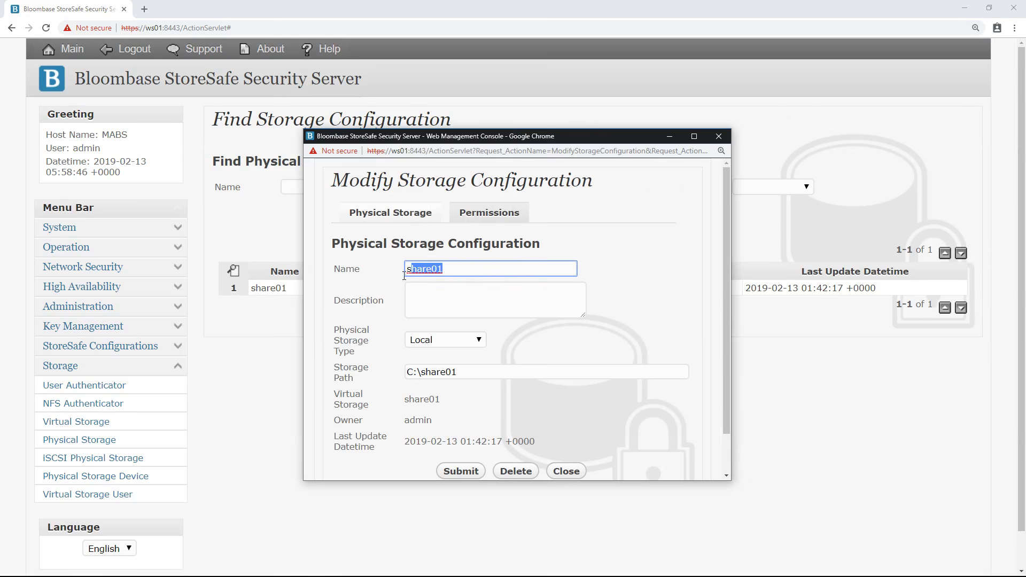
pyautogui.click(461, 339)
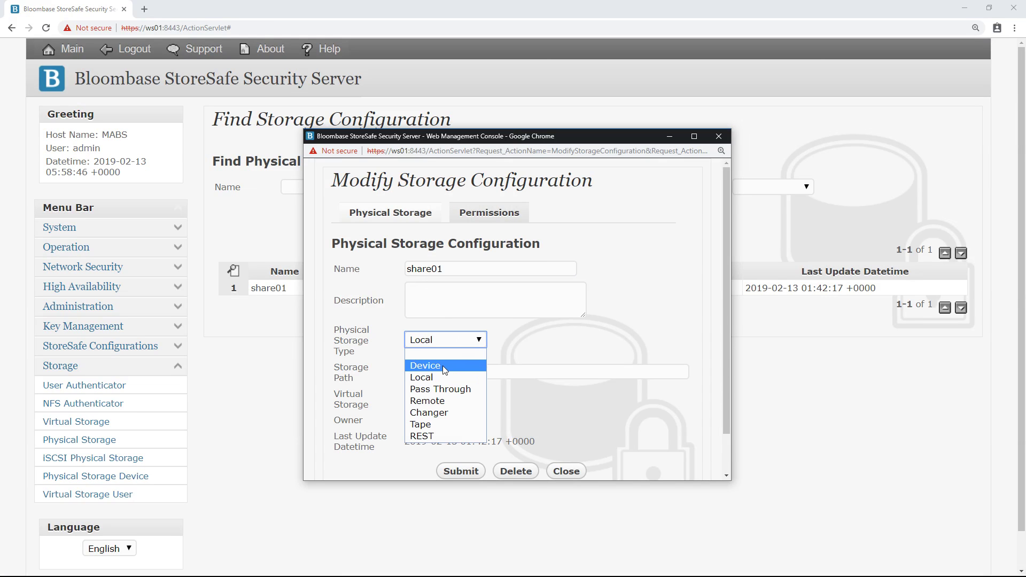
pyautogui.click(431, 377)
pyautogui.press('Tab')
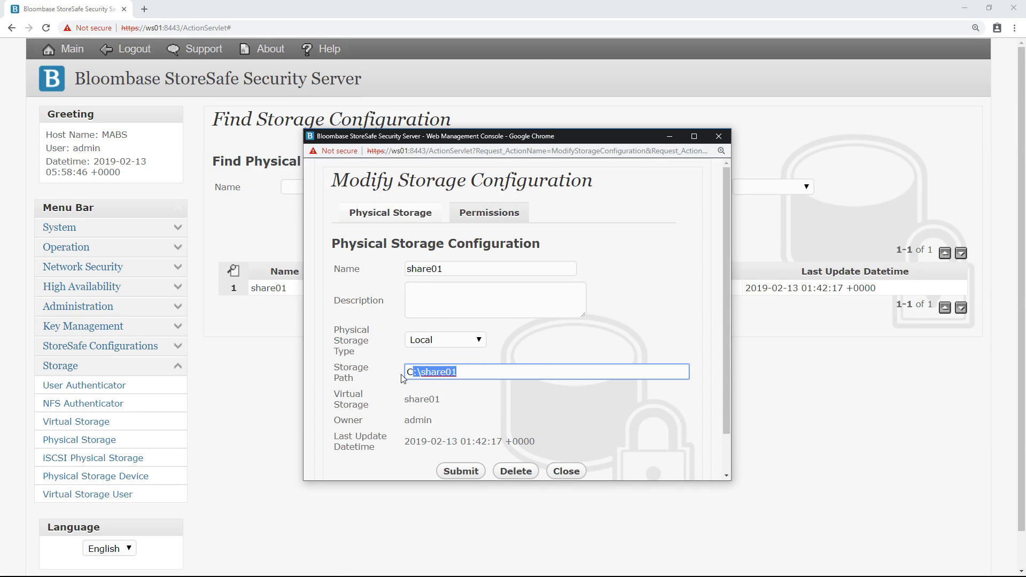
pyautogui.click(478, 407)
pyautogui.scroll(-1, 534, 417)
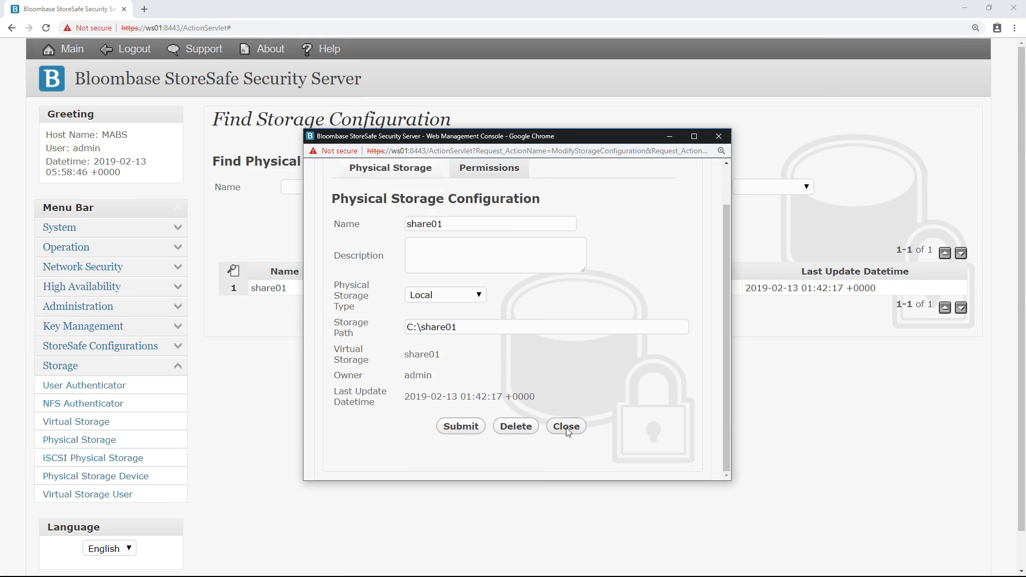
pyautogui.click(566, 427)
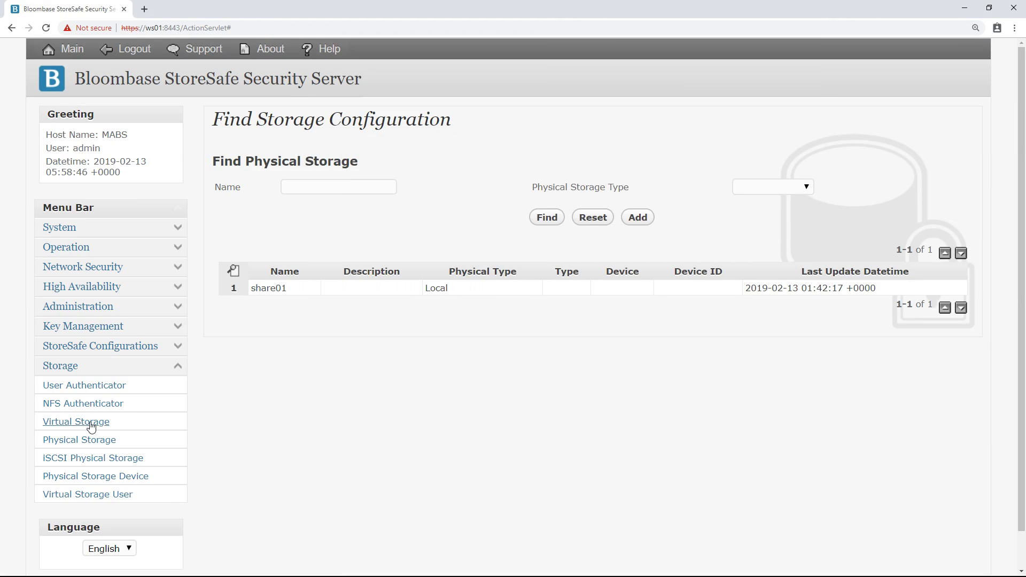
# Step: Find virtual storage share01 and open its settings to review the name and mount path S:\
pyautogui.click(91, 427)
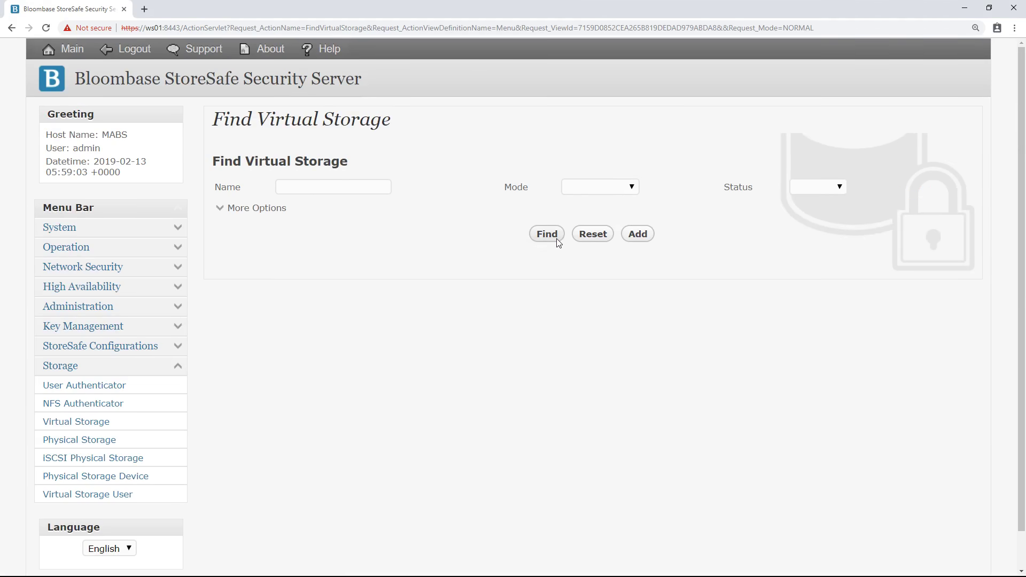
pyautogui.click(547, 236)
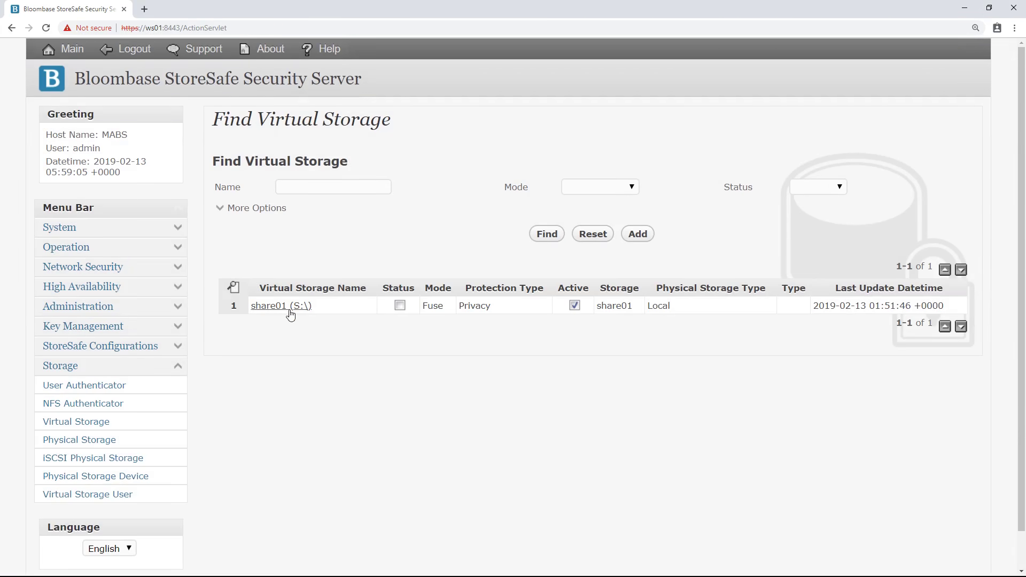
pyautogui.click(283, 308)
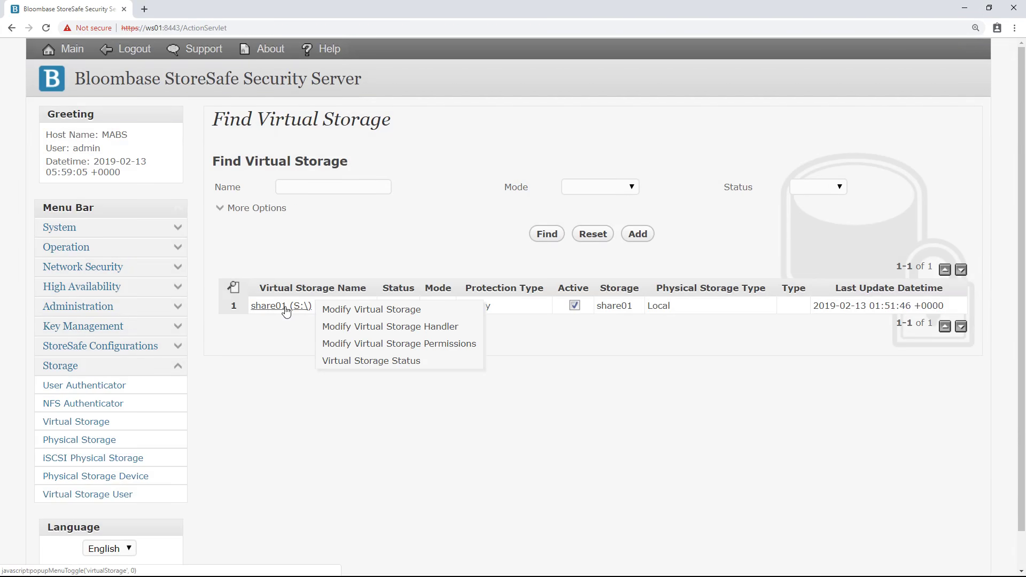
pyautogui.click(352, 311)
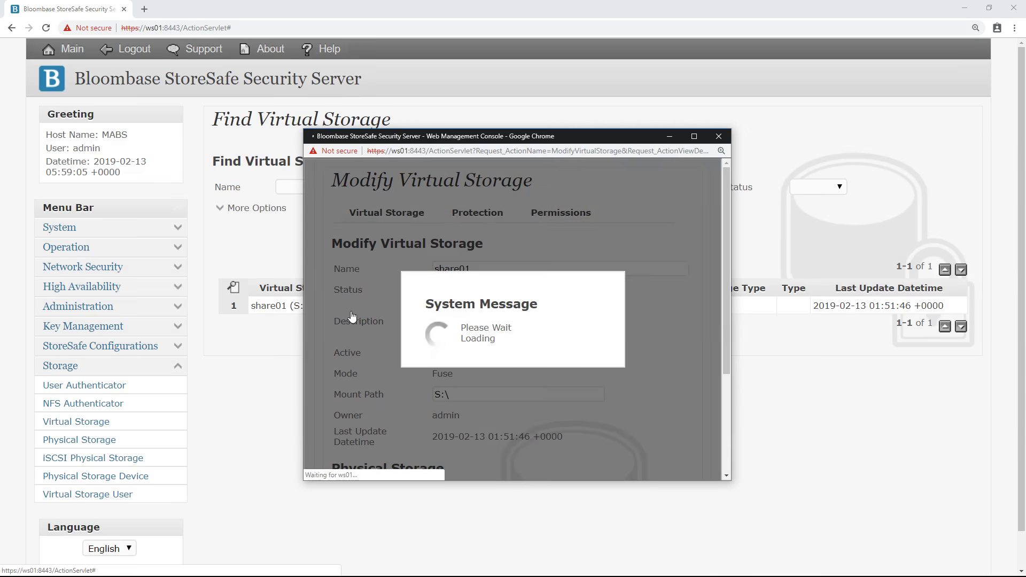
pyautogui.moveTo(477, 270); pyautogui.dragTo(412, 277)
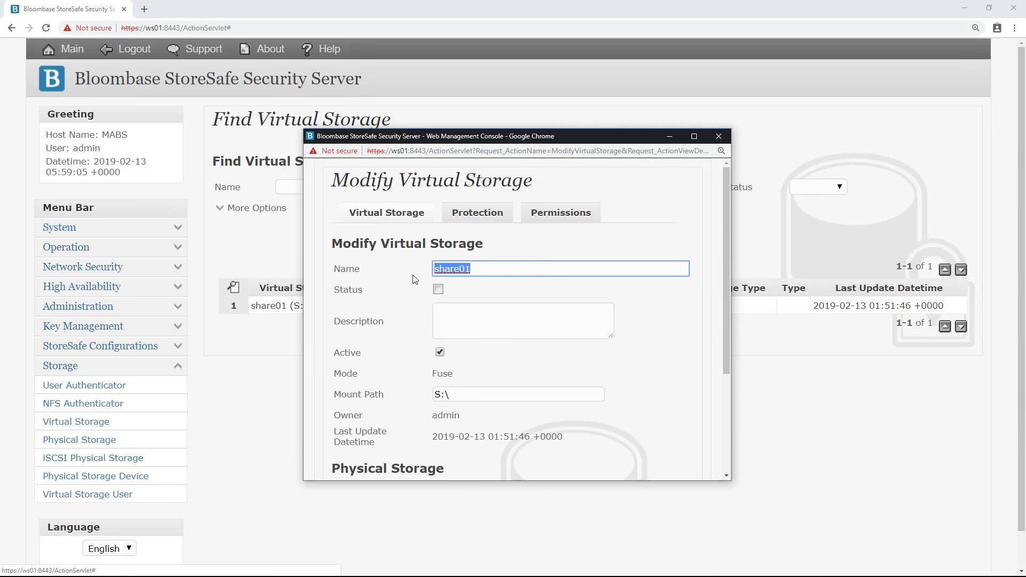
pyautogui.click(484, 289)
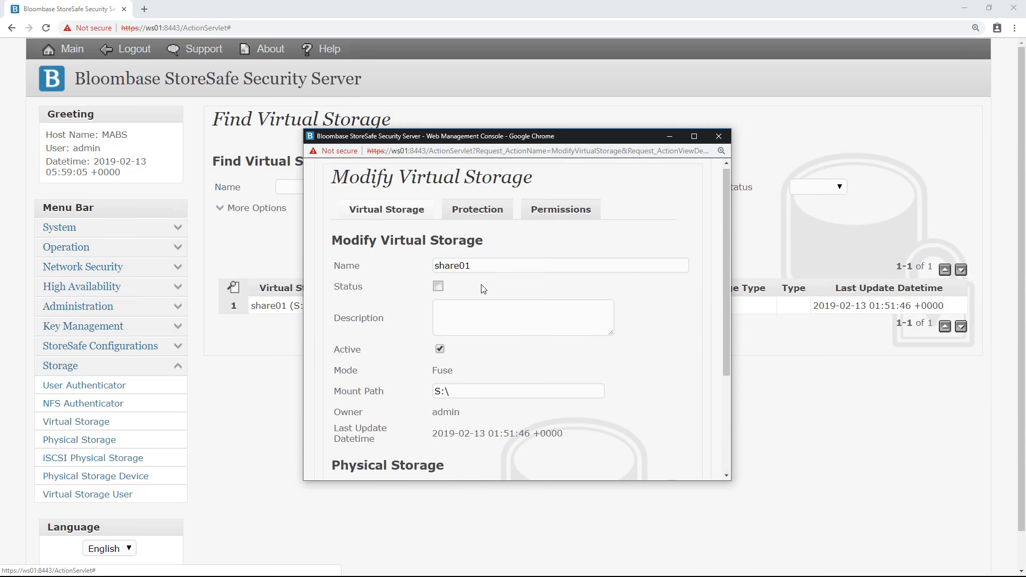
pyautogui.scroll(-2, 476, 284)
pyautogui.moveTo(448, 272); pyautogui.dragTo(429, 297)
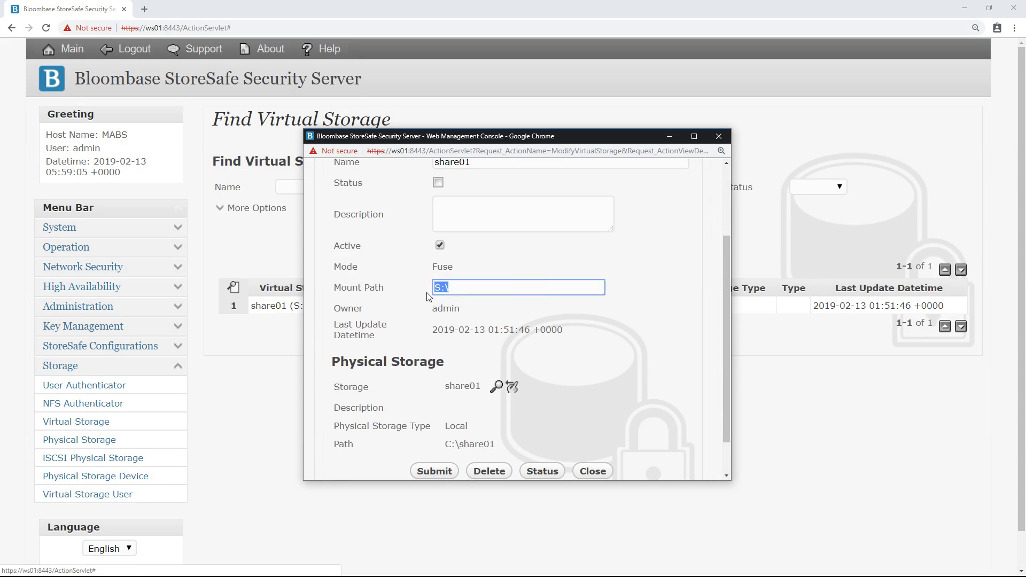
# Step: Reselect physical storage share01 as the backing storage for the virtual storage
pyautogui.click(495, 386)
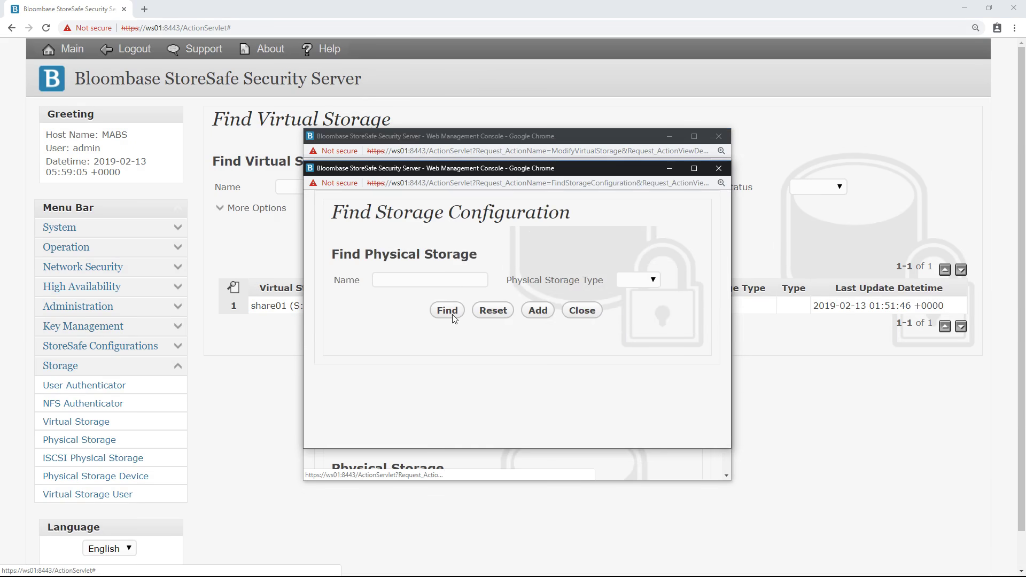
pyautogui.click(448, 310)
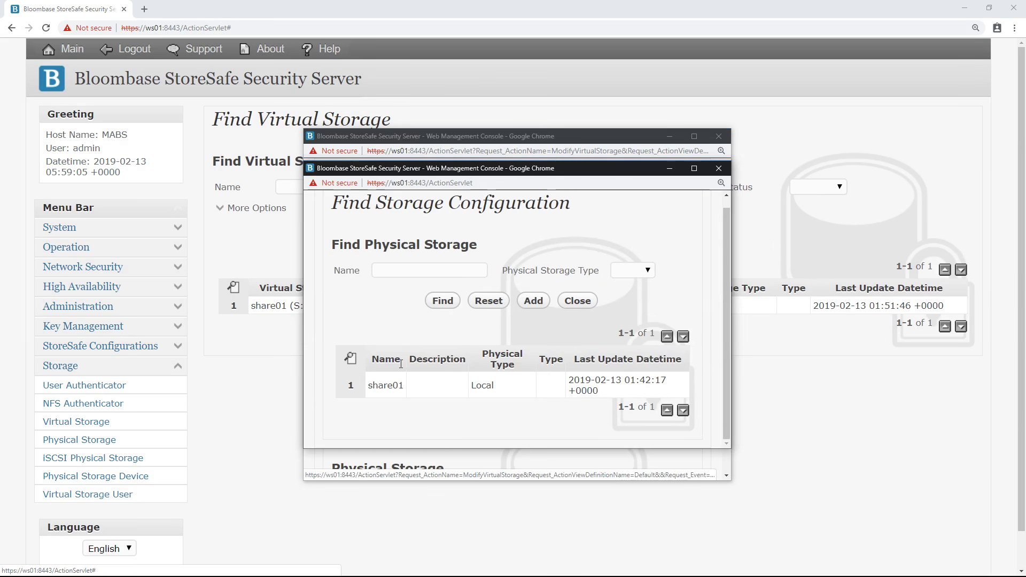
pyautogui.click(385, 385)
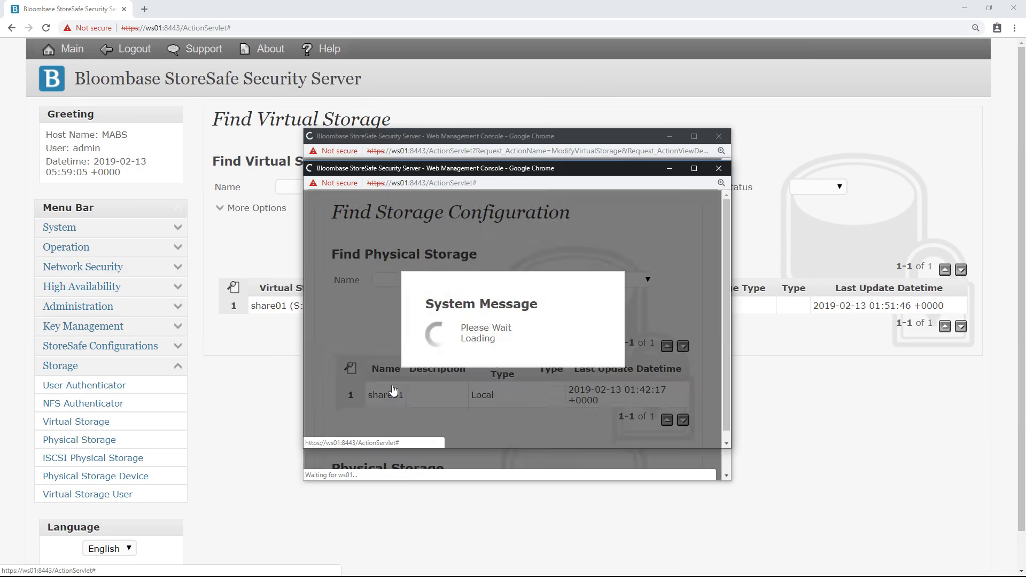
pyautogui.scroll(-2, 394, 388)
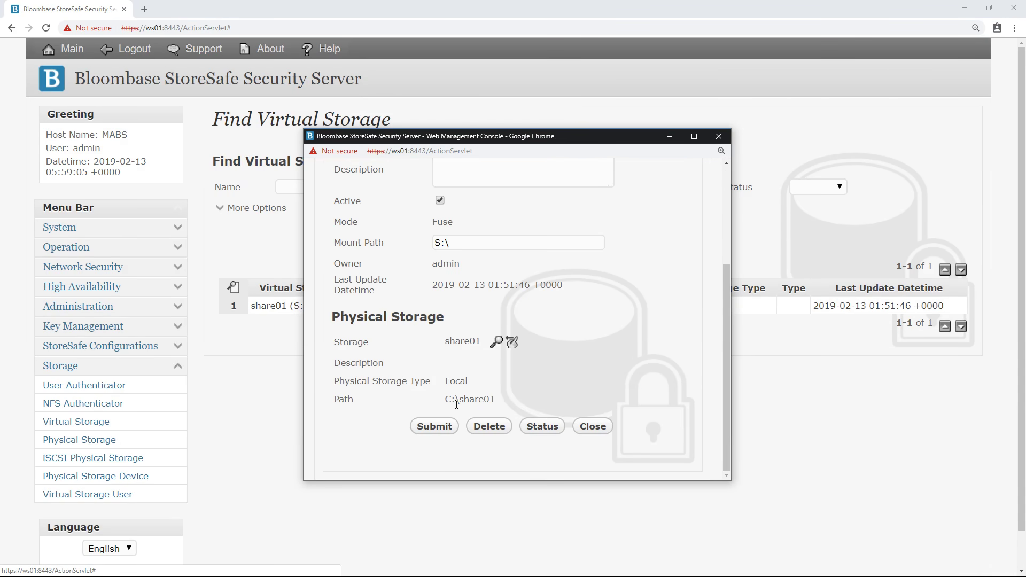
pyautogui.scroll(3, 456, 404)
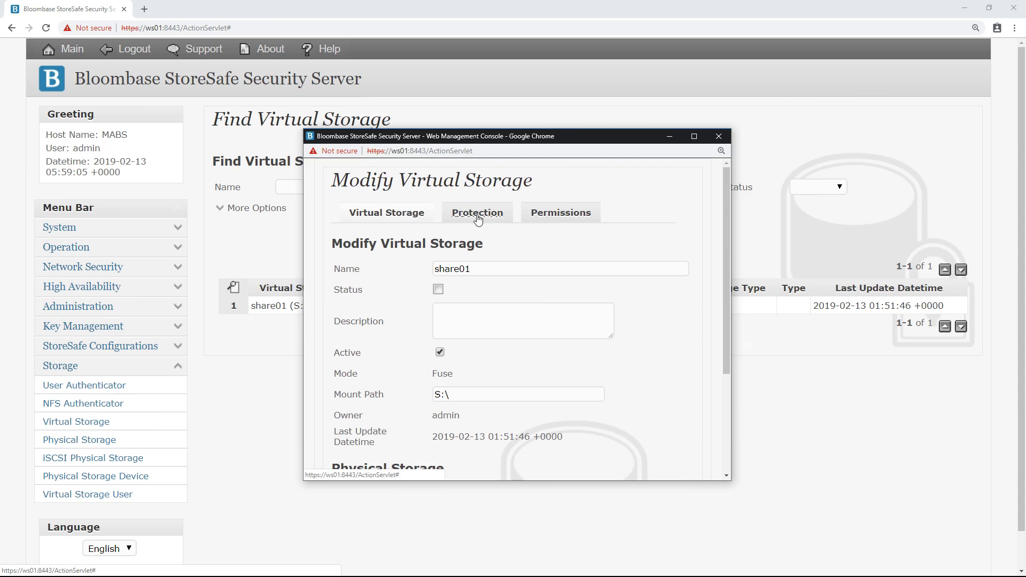
# Step: Confirm share01 protection as Privacy with AES 256-bit, then close the settings window
pyautogui.click(478, 216)
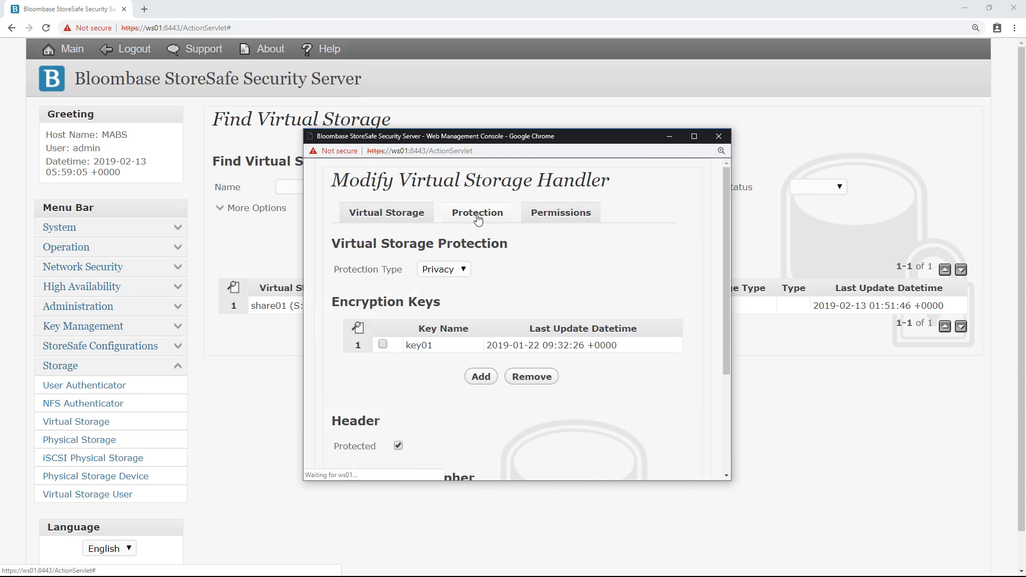
pyautogui.click(465, 271)
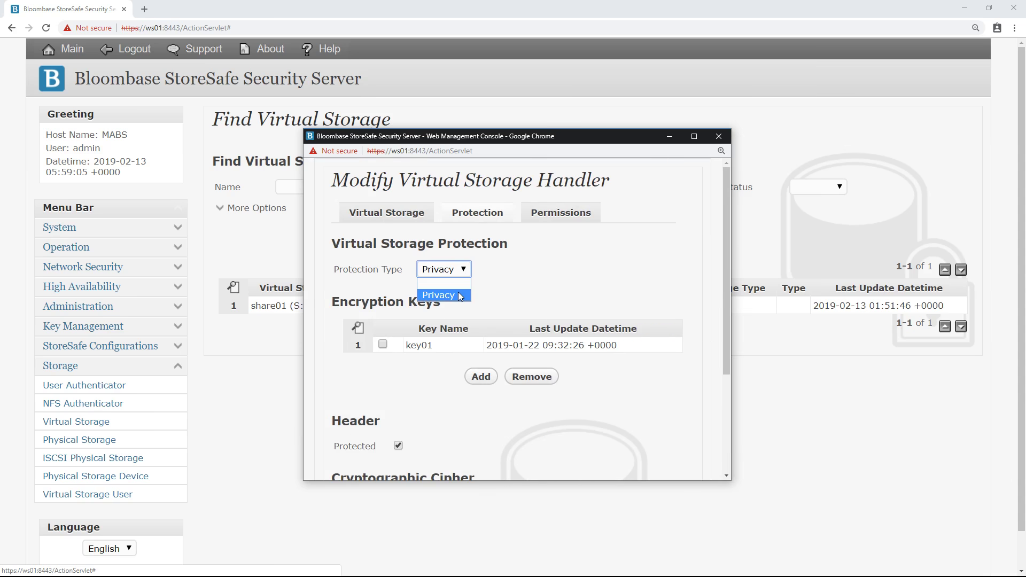
pyautogui.click(459, 296)
pyautogui.scroll(-2, 447, 288)
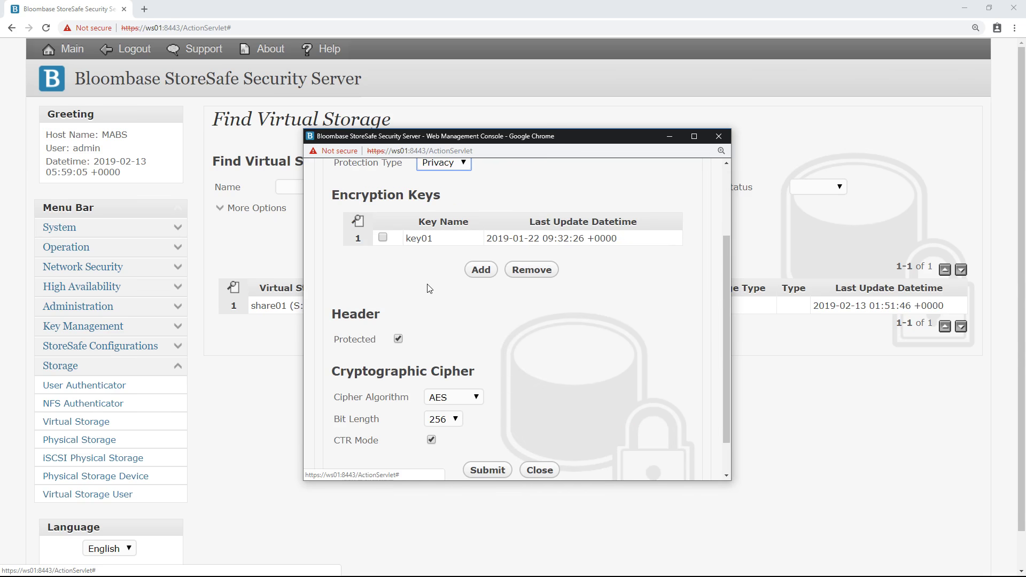
pyautogui.scroll(-1, 431, 291)
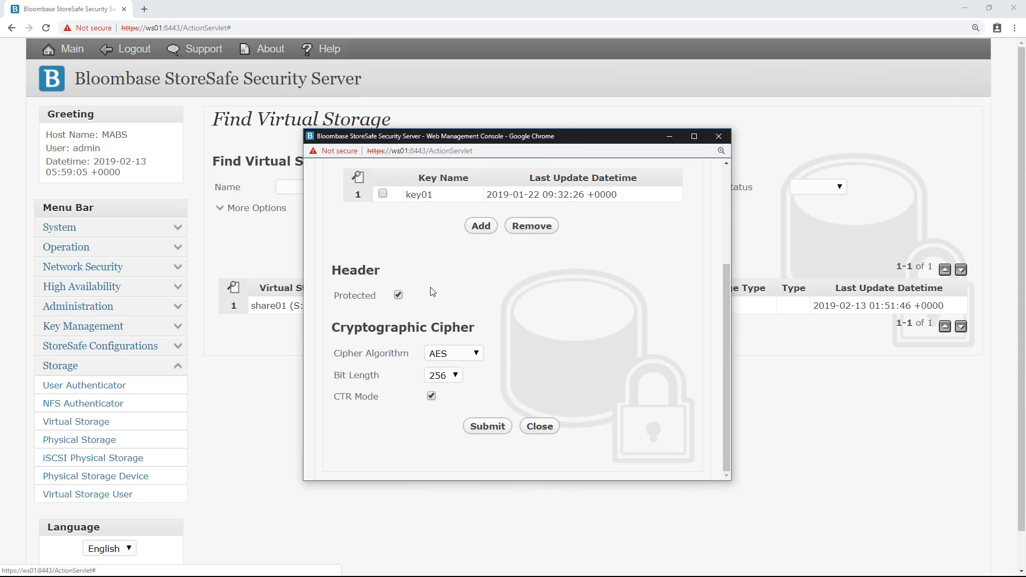
pyautogui.click(443, 356)
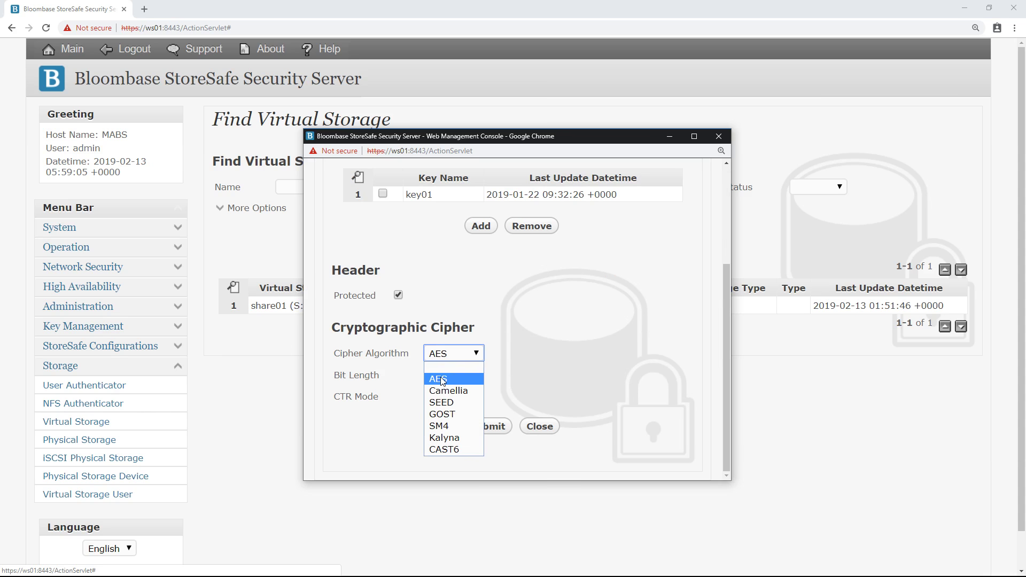
pyautogui.click(442, 381)
pyautogui.click(441, 381)
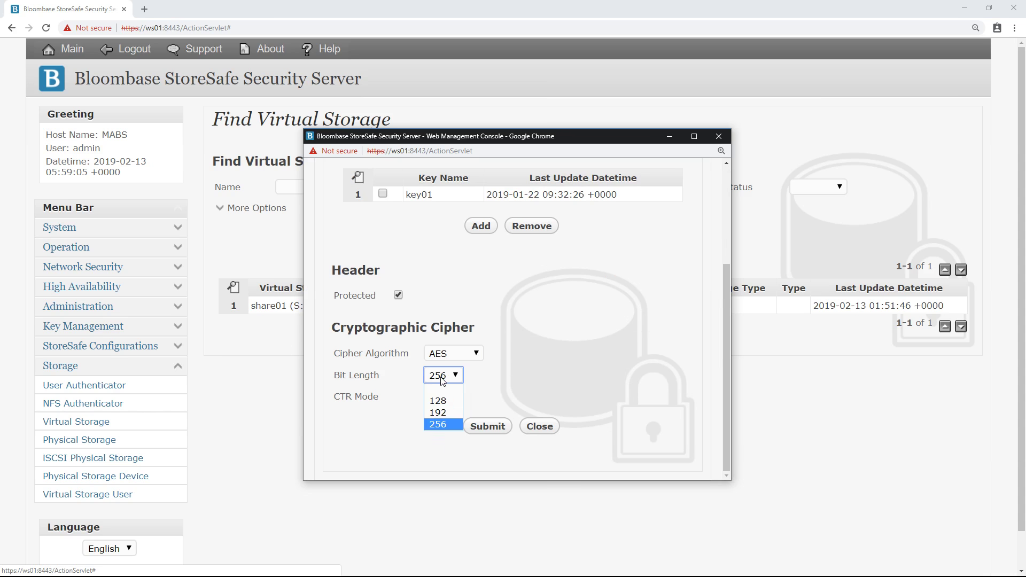
pyautogui.click(441, 421)
pyautogui.click(540, 426)
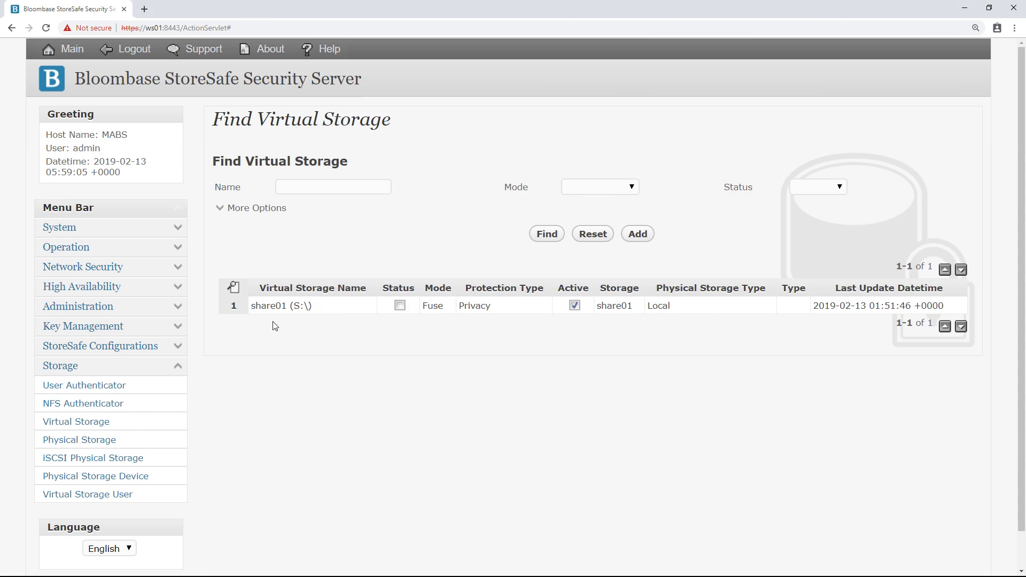
pyautogui.click(277, 308)
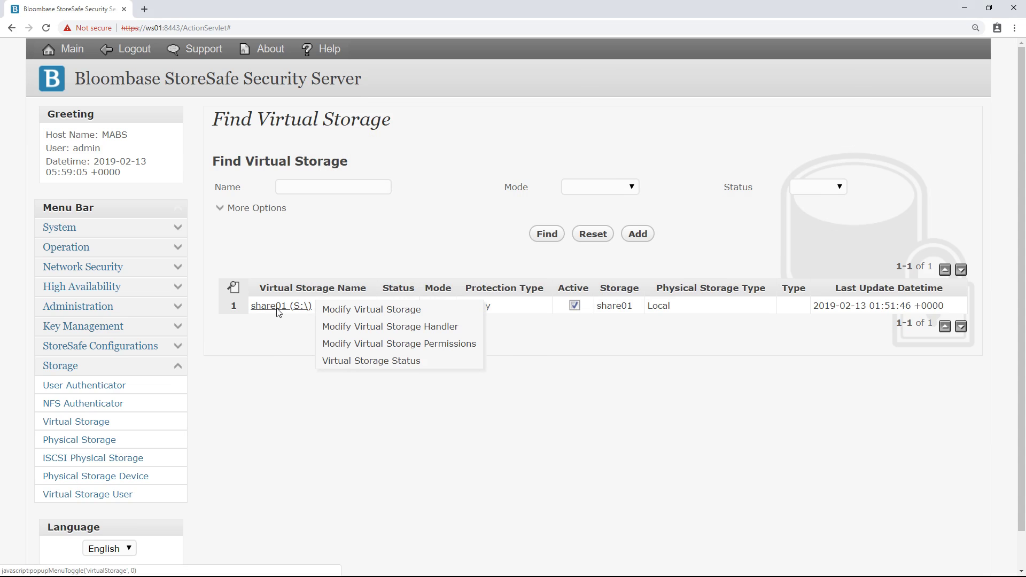
# Step: Start the share01 virtual storage from its status view and confirm
pyautogui.click(352, 361)
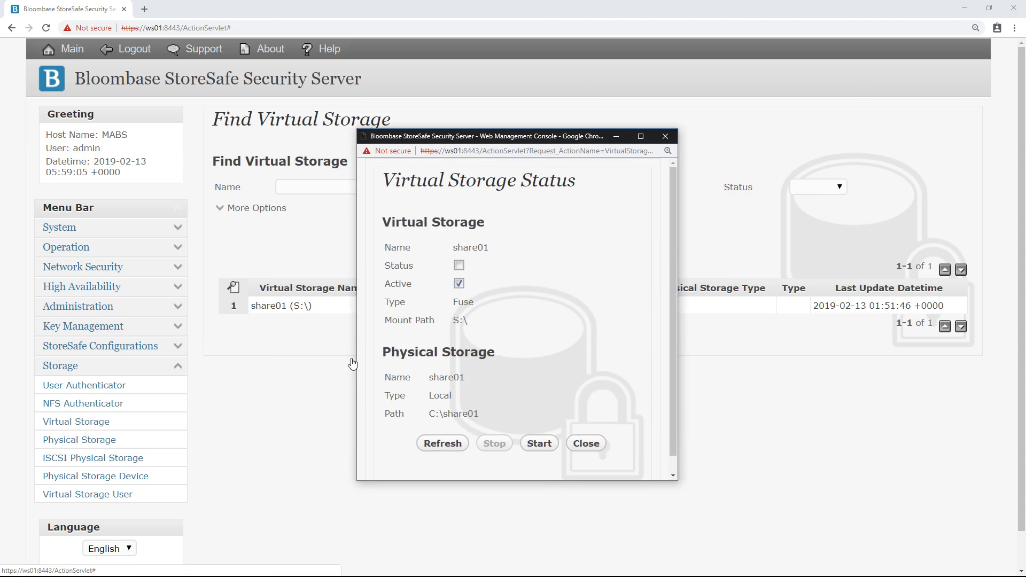
pyautogui.scroll(-1, 524, 403)
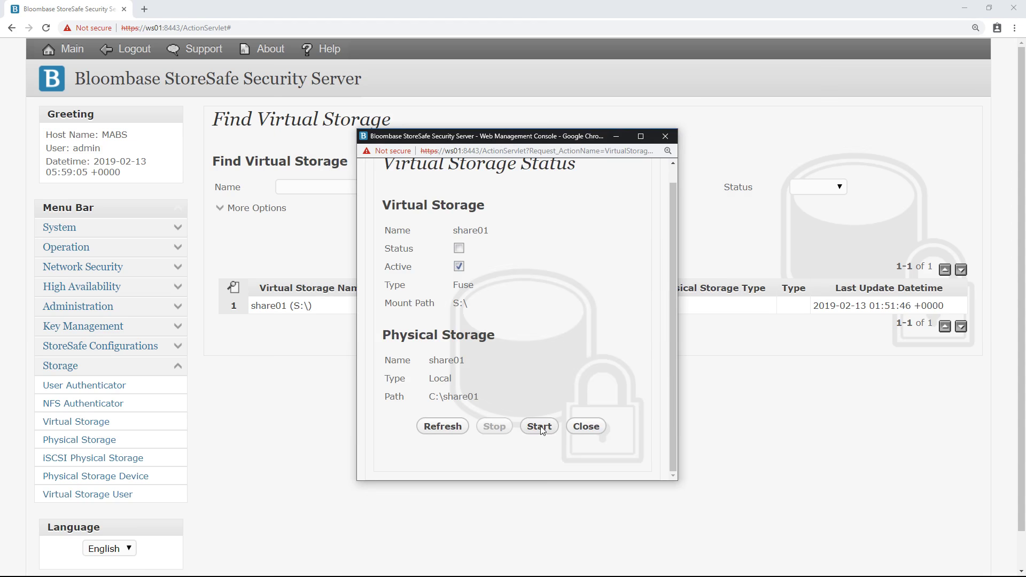
pyautogui.click(539, 427)
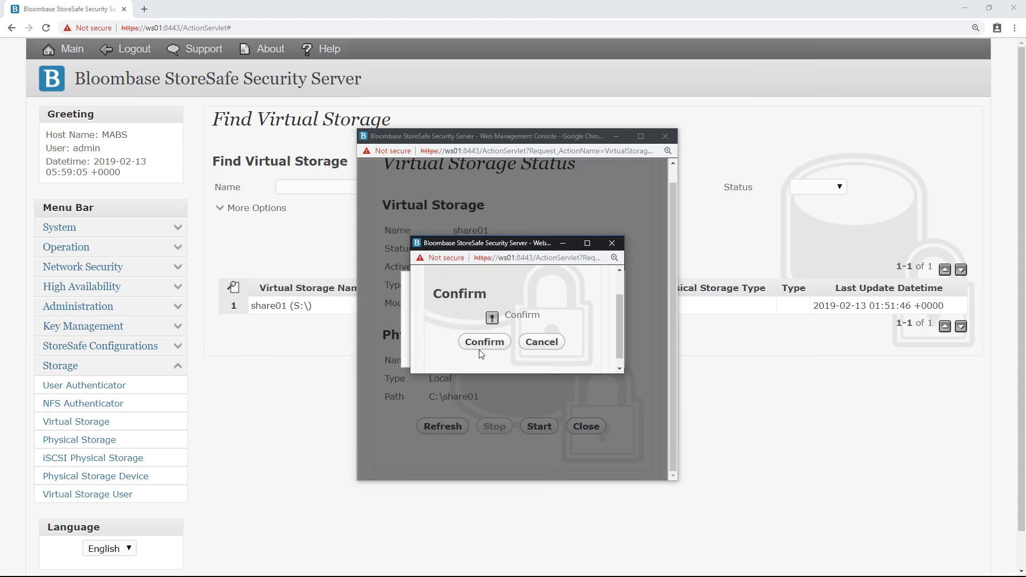
pyautogui.scroll(-1, 478, 350)
pyautogui.click(485, 337)
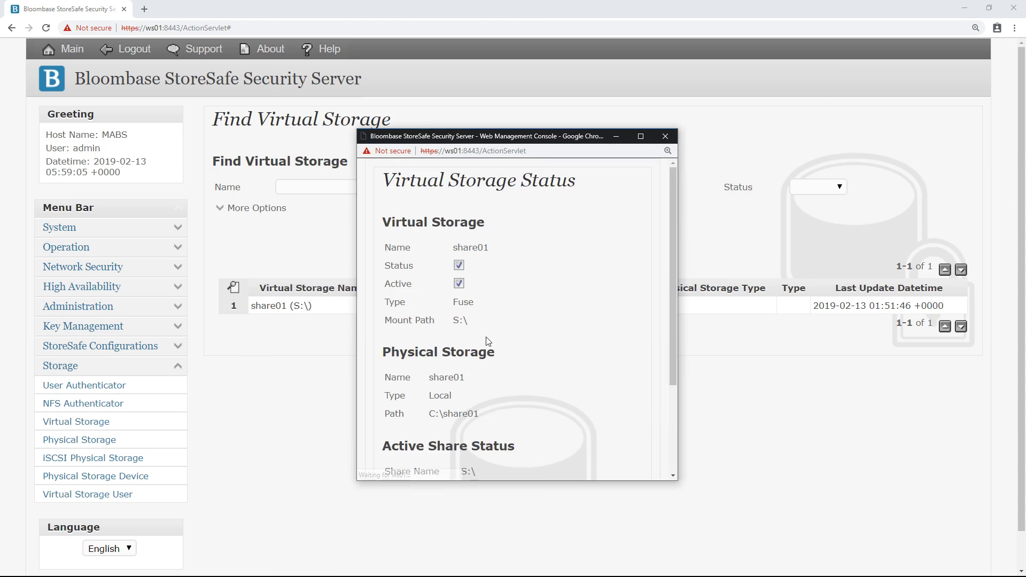
# Step: Verify the active share S:\ backed by C:\share01, then close the status window
pyautogui.moveTo(672, 261); pyautogui.dragTo(671, 381)
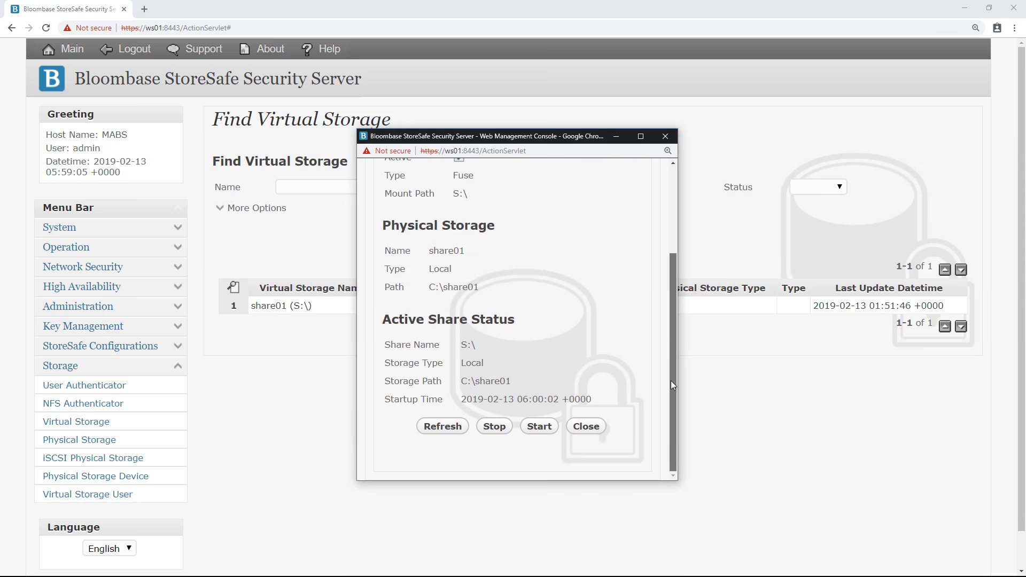
pyautogui.tripleClick(475, 346)
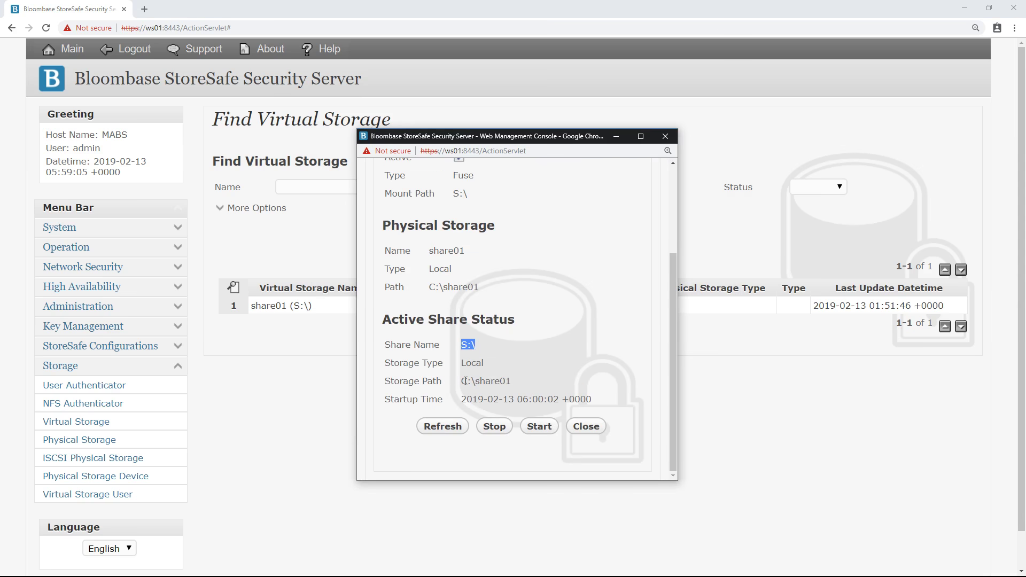
pyautogui.moveTo(463, 381); pyautogui.dragTo(512, 384)
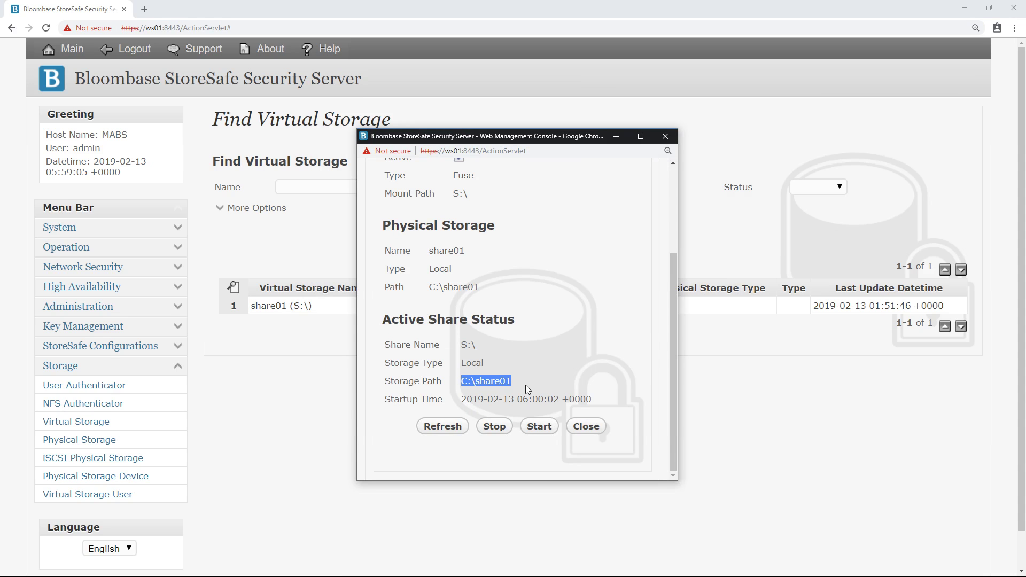
pyautogui.click(578, 428)
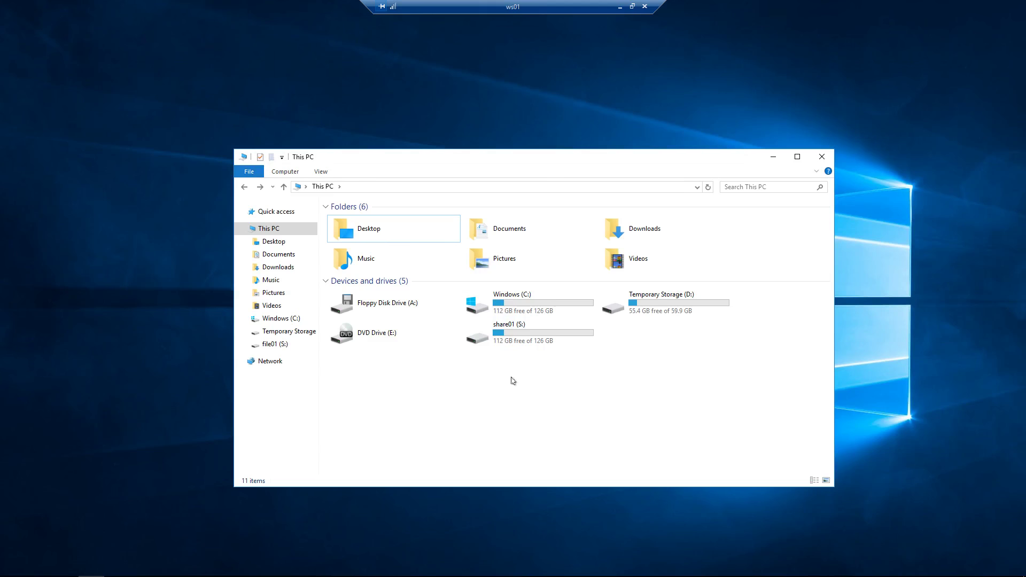
pyautogui.click(509, 334)
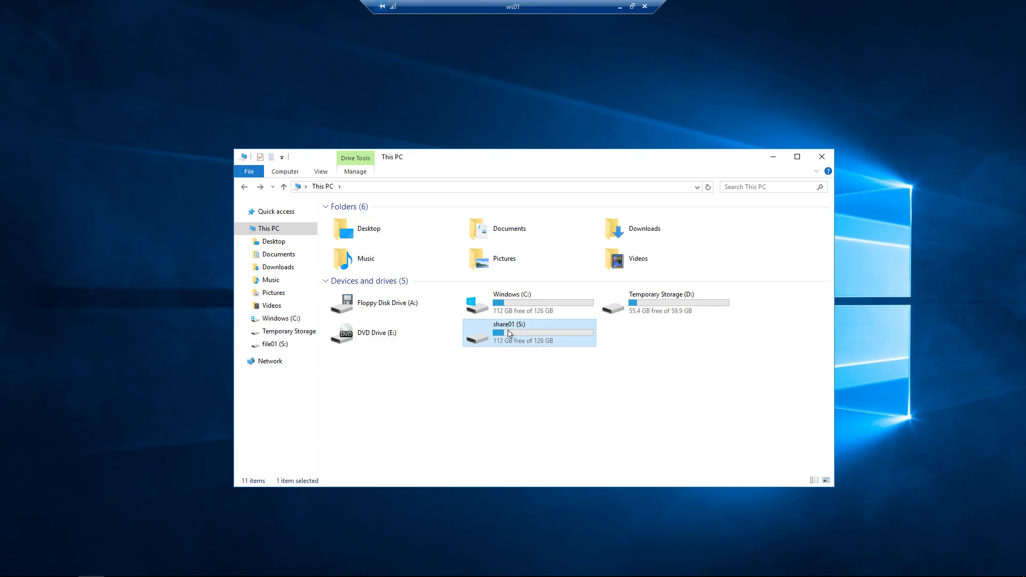
pyautogui.rightClick(509, 334)
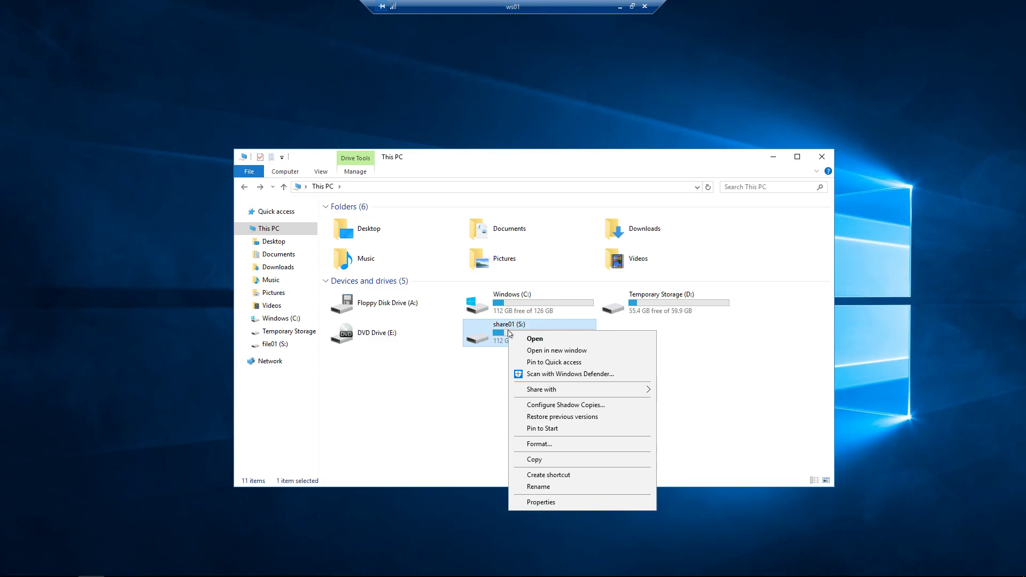
pyautogui.click(541, 502)
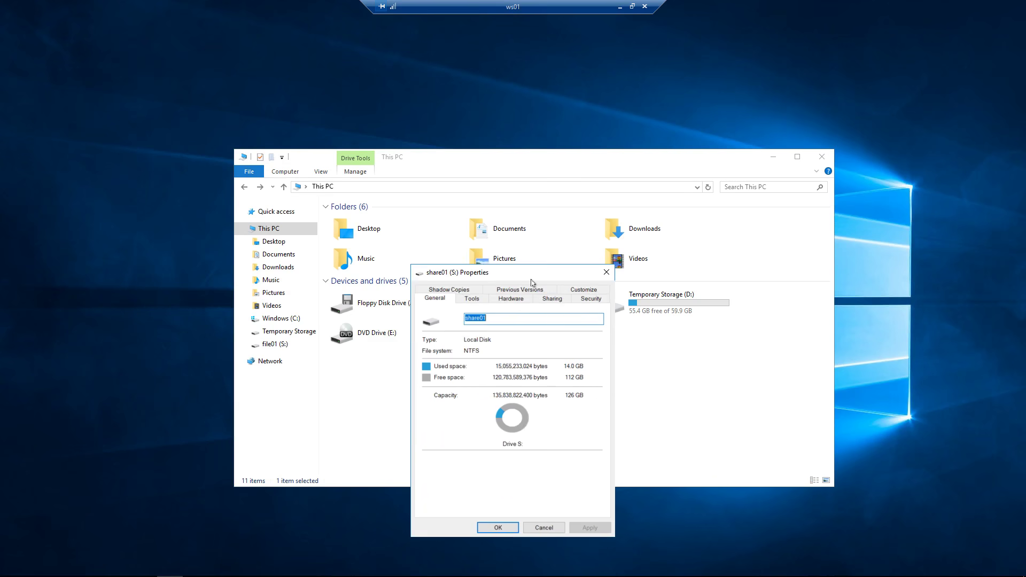
pyautogui.moveTo(525, 278); pyautogui.dragTo(527, 224)
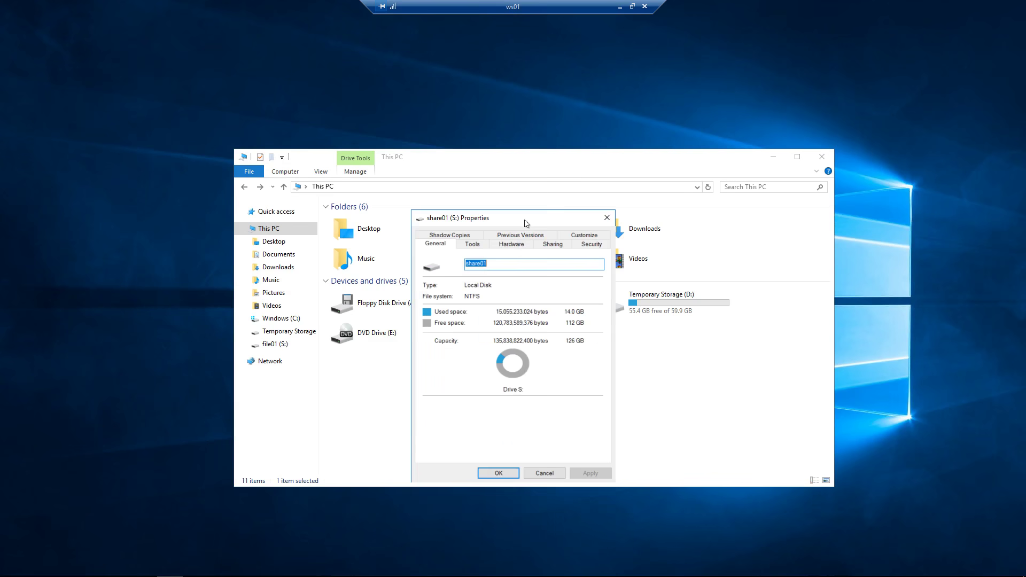
pyautogui.click(499, 262)
pyautogui.click(498, 473)
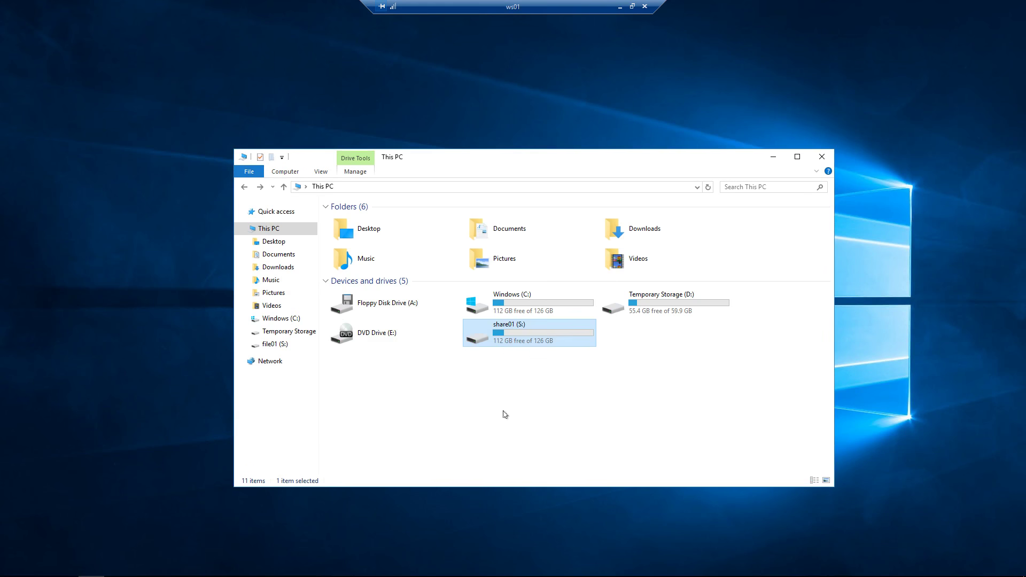
pyautogui.doubleClick(503, 333)
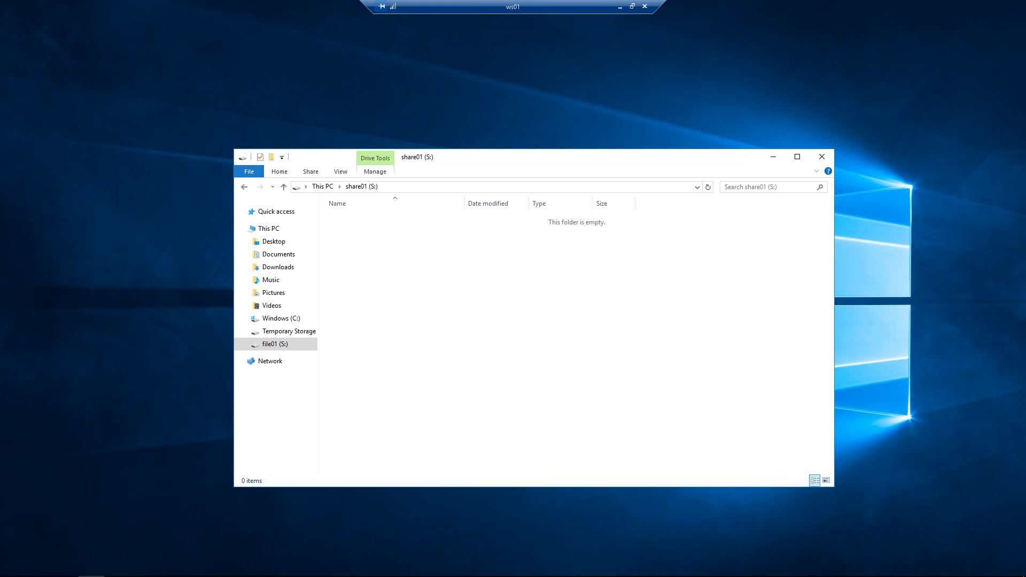
# Step: Create a new text document named password.txt on the S: drive
pyautogui.rightClick(393, 252)
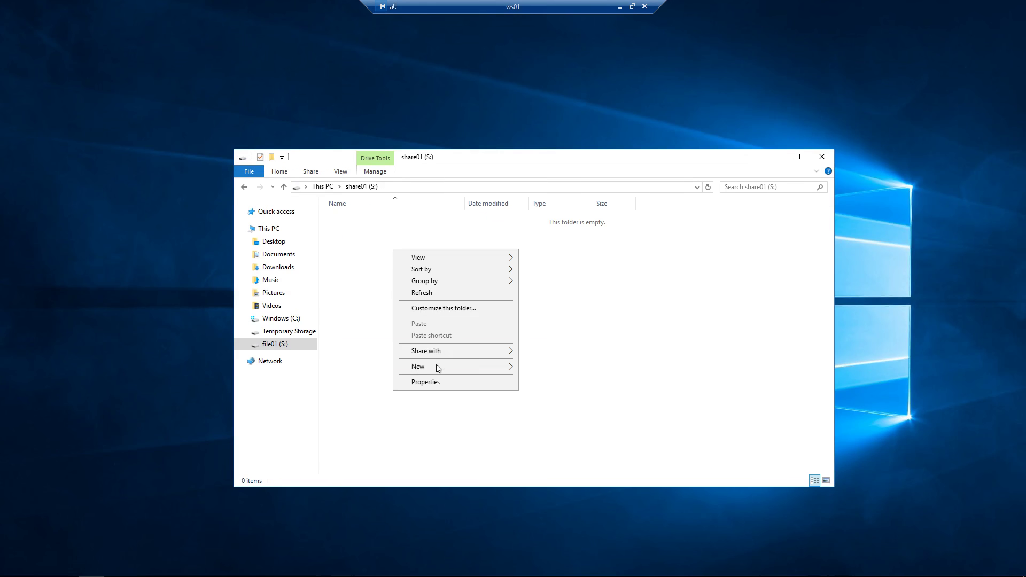
pyautogui.moveTo(437, 368)
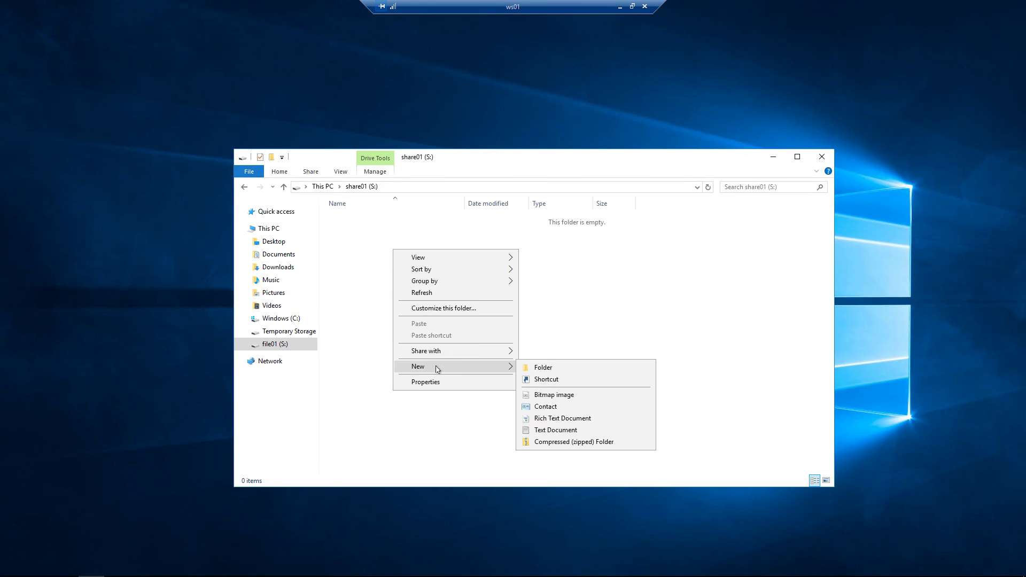
pyautogui.click(552, 430)
pyautogui.write('p')
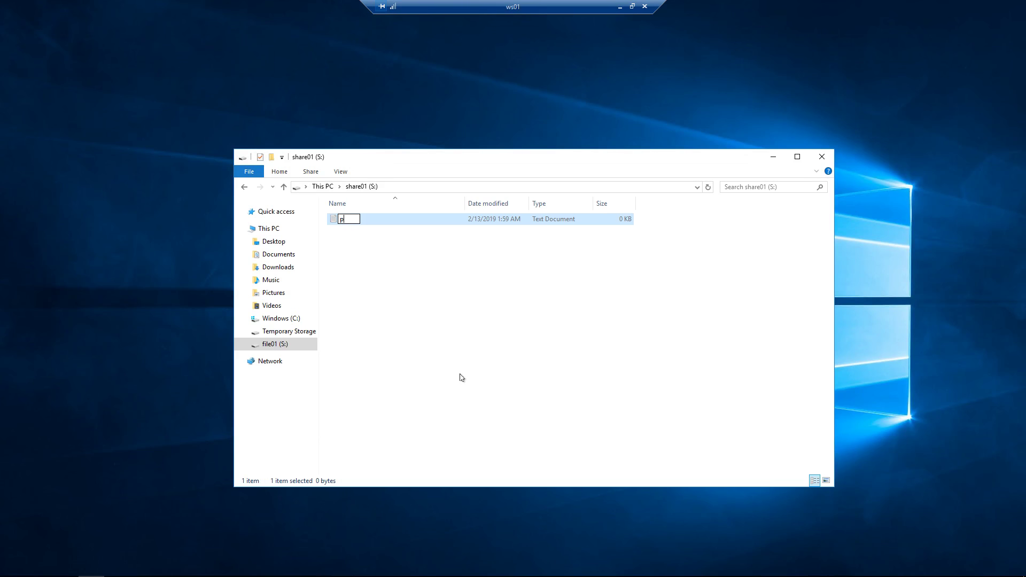
pyautogui.write('assword.txt')
pyautogui.press('Return')
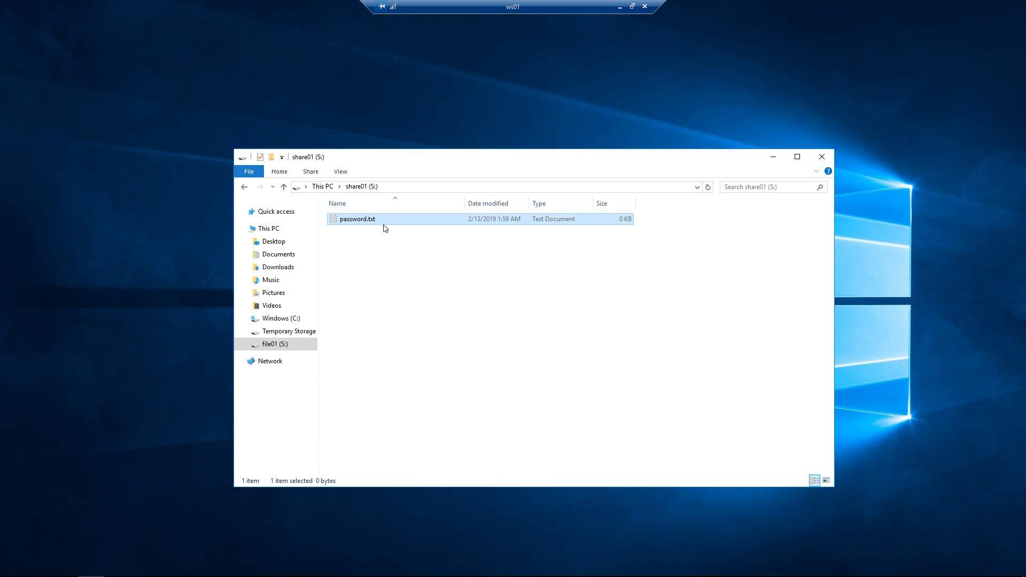
# Step: Write a one-line IRS password note into password.txt, save it and close Notepad
pyautogui.doubleClick(372, 221)
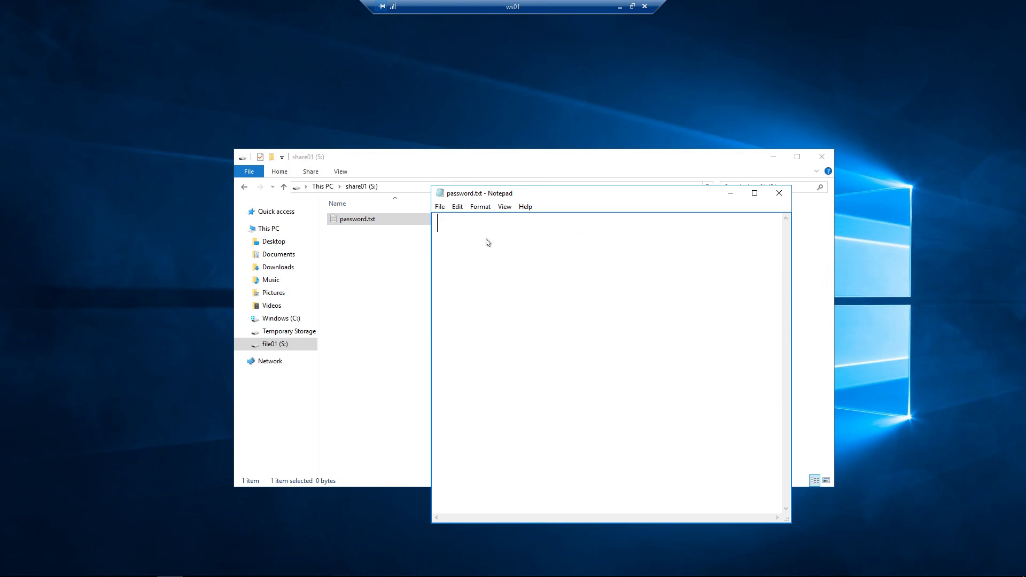
pyautogui.write('My IRS pass')
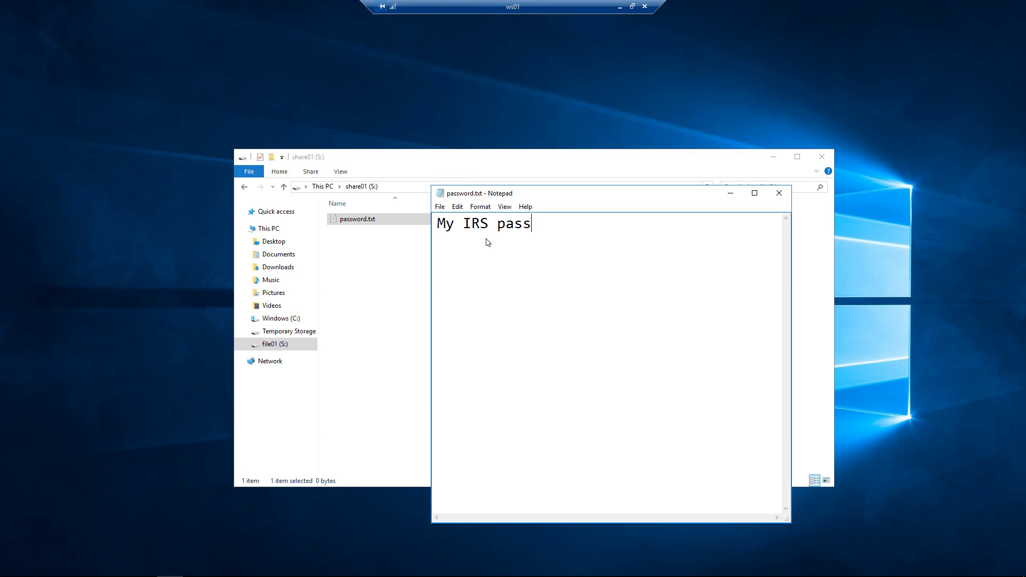
pyautogui.write('word: iloveyou')
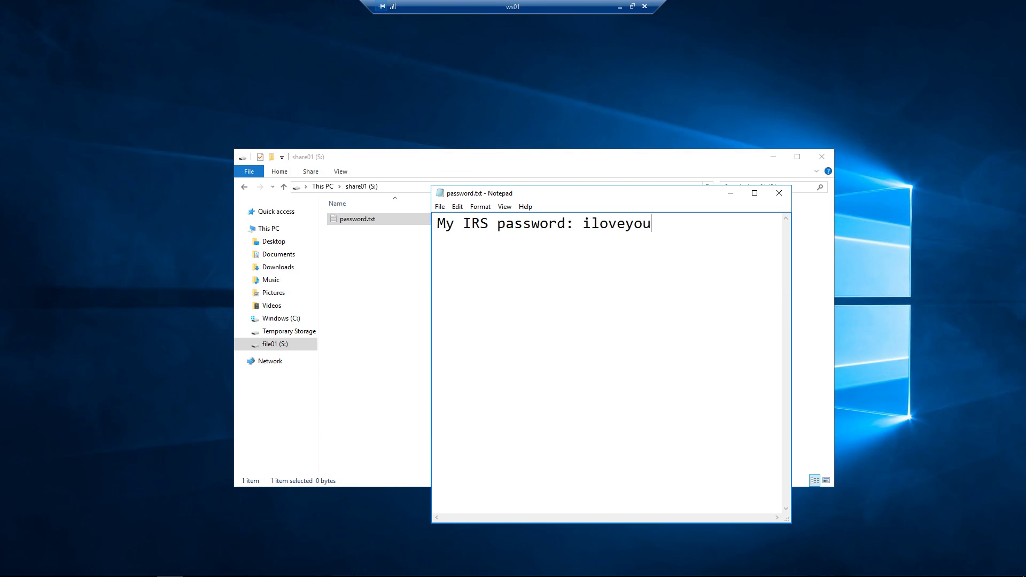
pyautogui.click(440, 208)
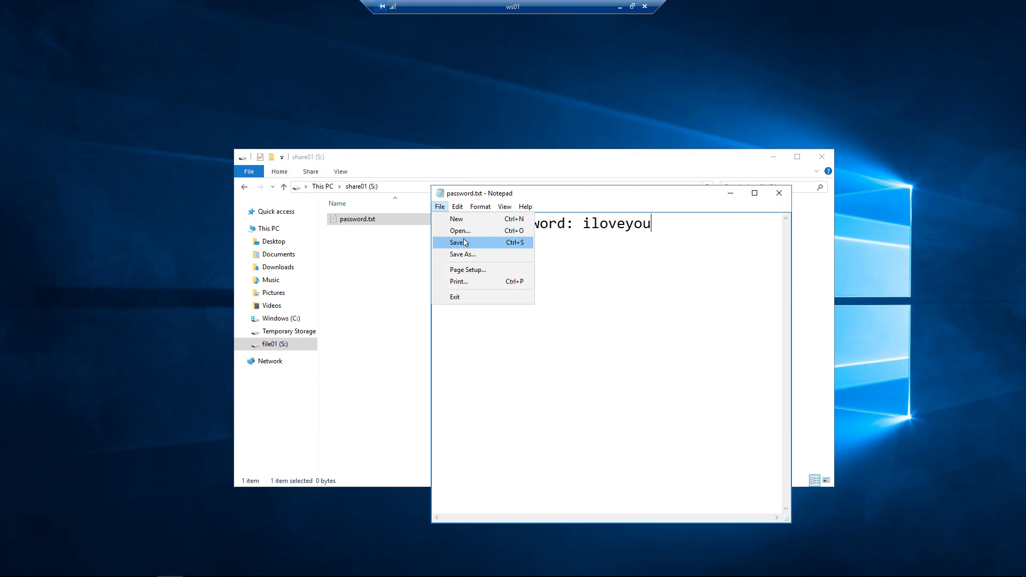
pyautogui.click(465, 243)
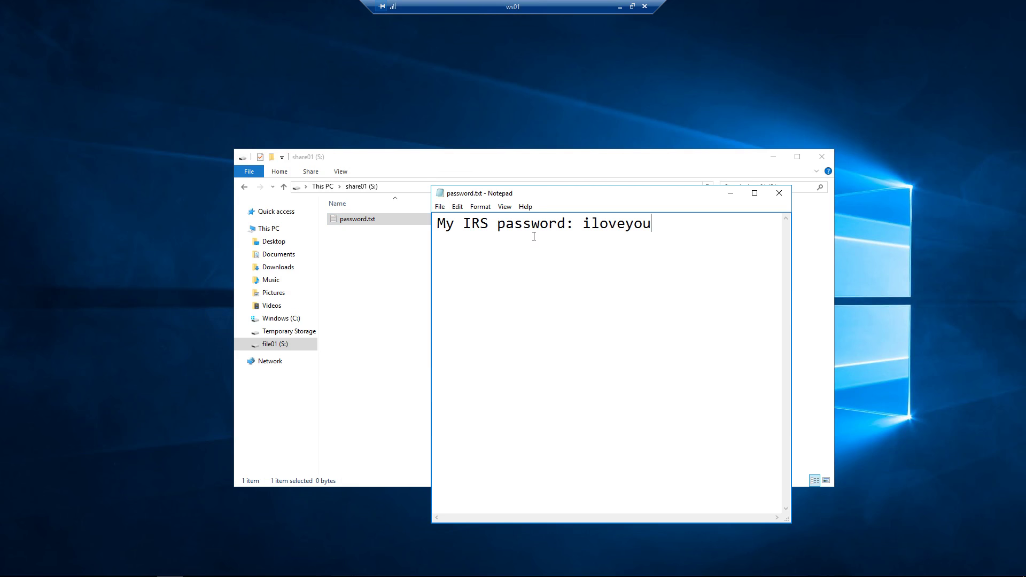
pyautogui.click(779, 193)
# Step: Reopen password.txt to verify the saved note, then close it
pyautogui.click(363, 219)
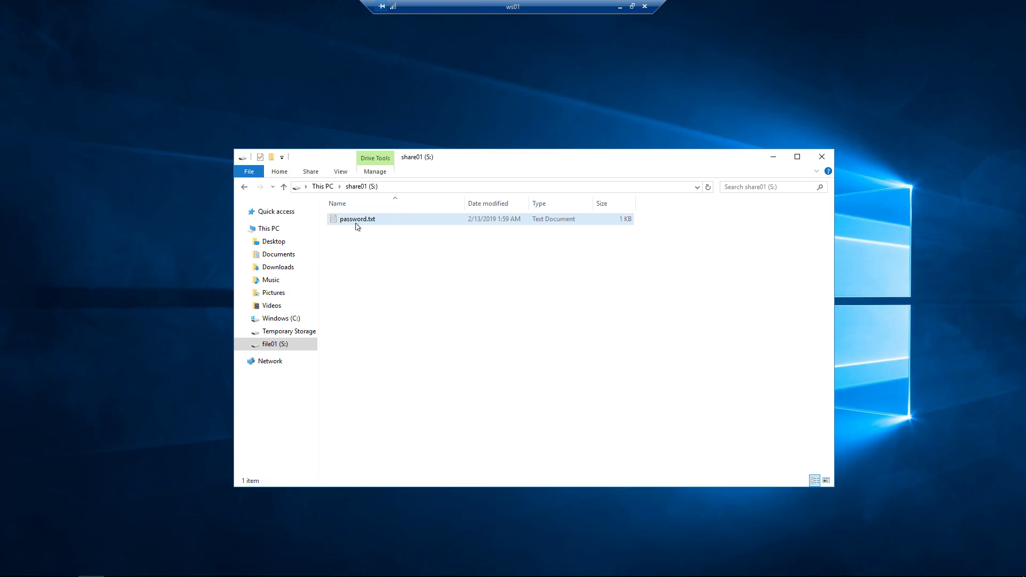
pyautogui.doubleClick(358, 220)
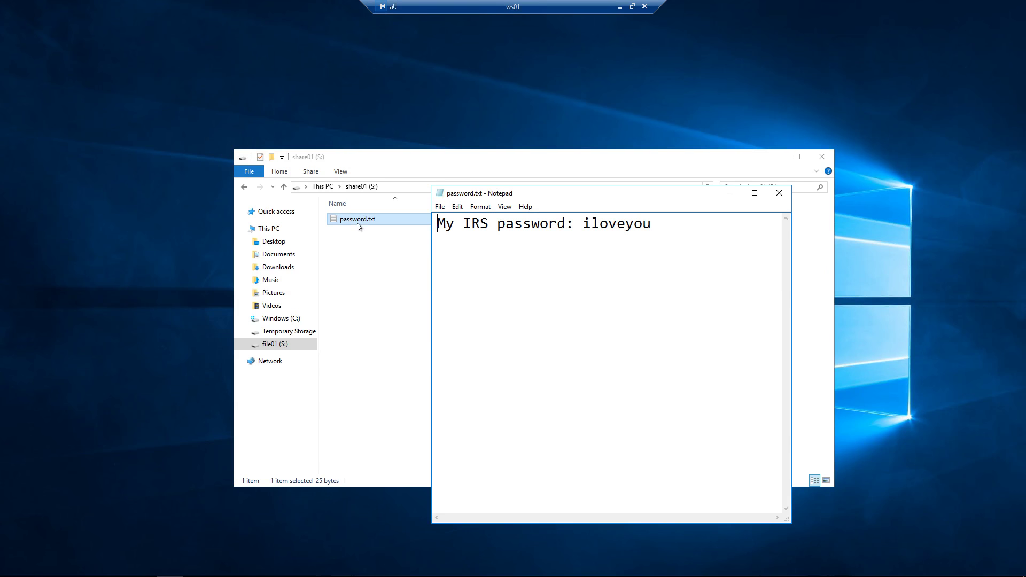
pyautogui.click(779, 193)
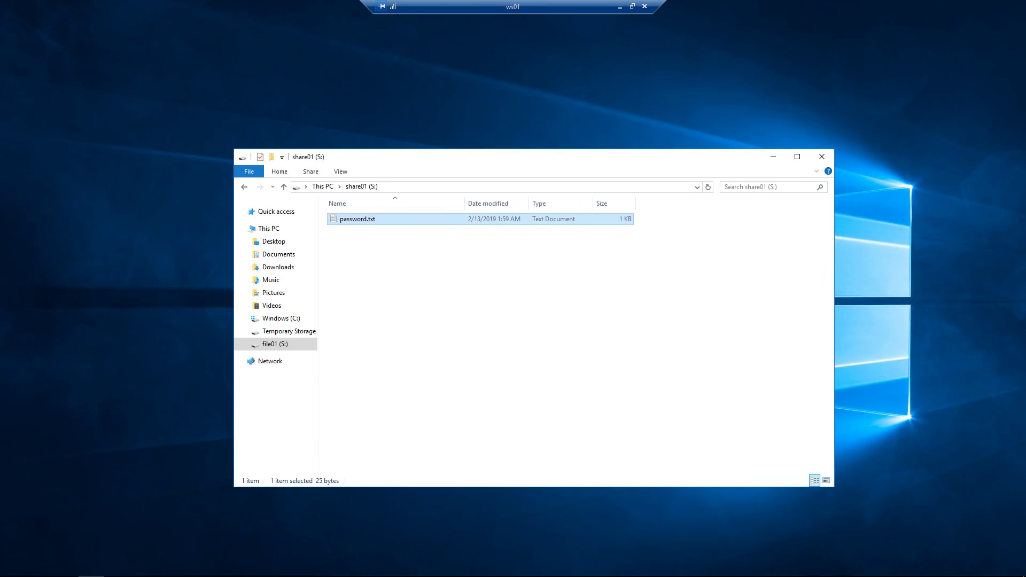
pyautogui.click(355, 240)
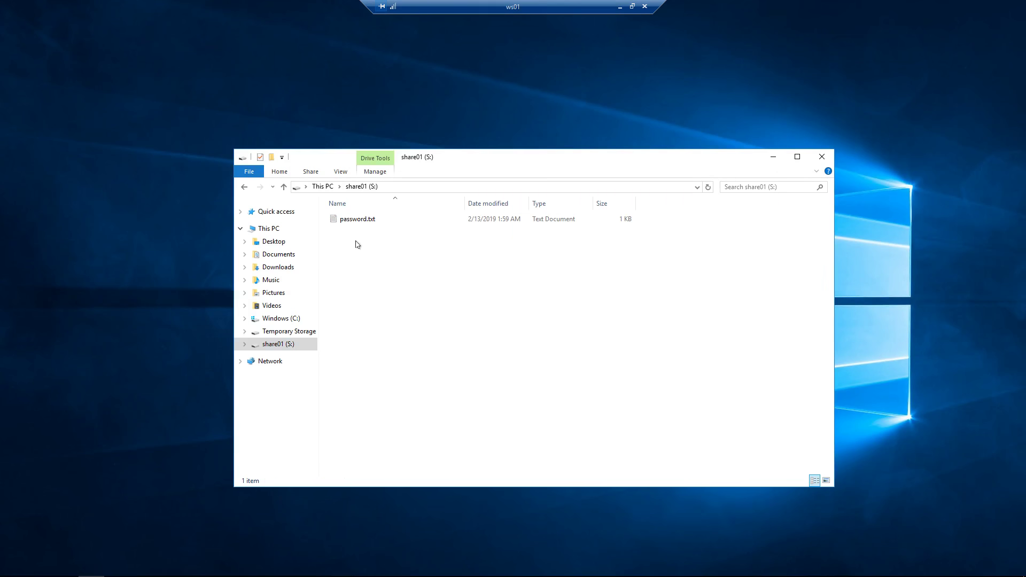
# Step: Open C:\share01\password.txt from This PC in Notepad to inspect its encrypted contents
pyautogui.click(271, 228)
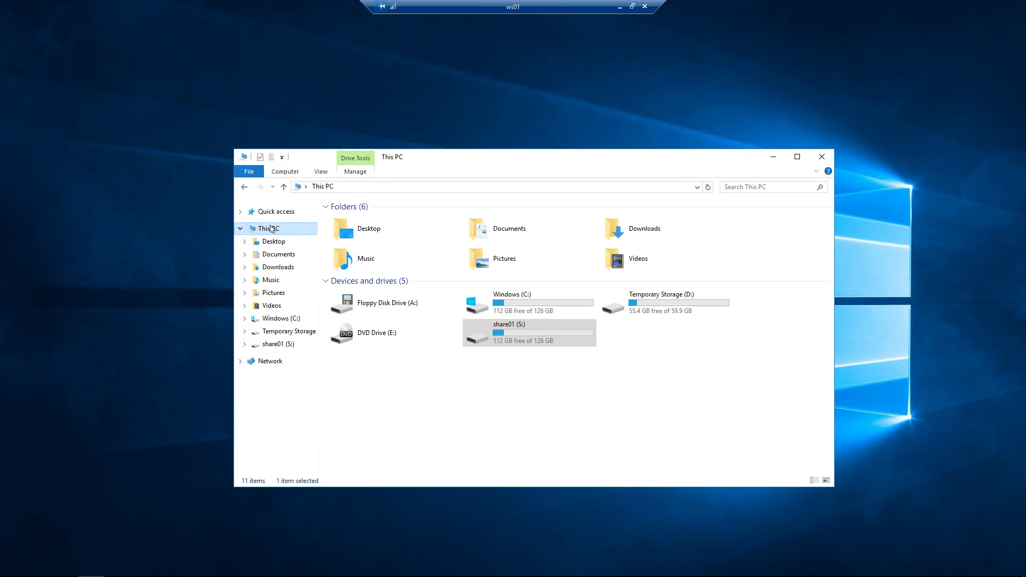
pyautogui.doubleClick(534, 305)
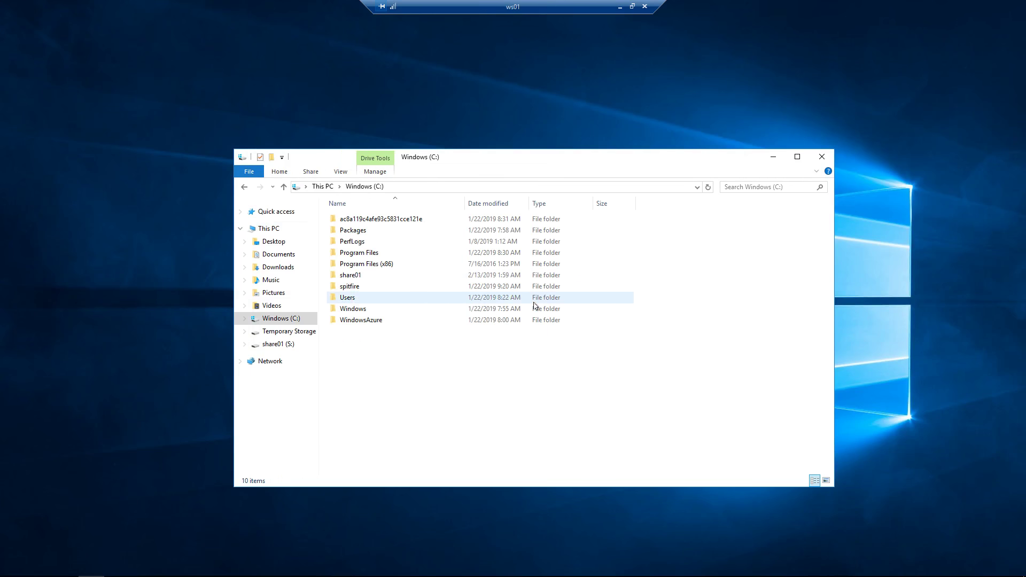
pyautogui.doubleClick(373, 280)
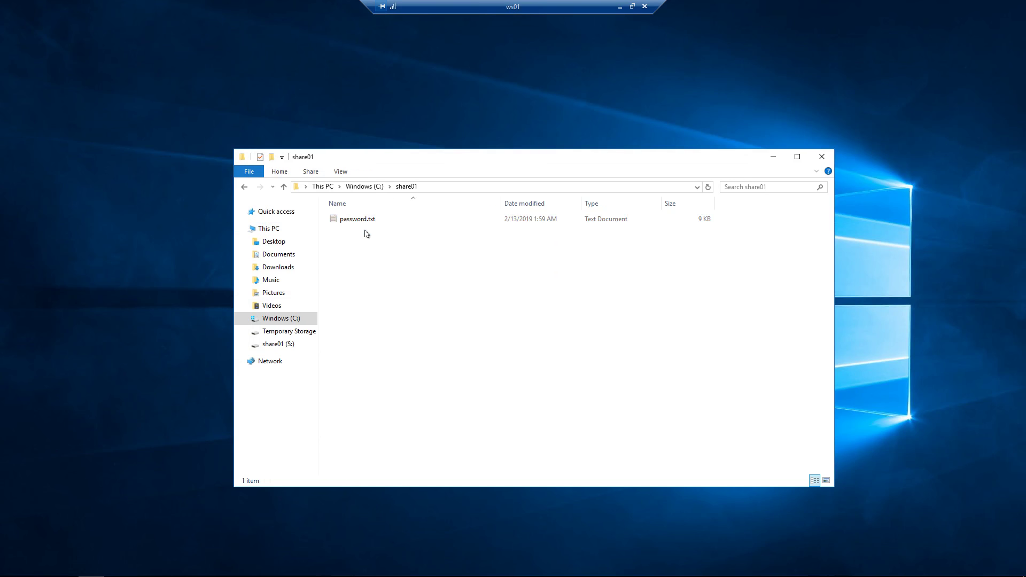
pyautogui.click(366, 224)
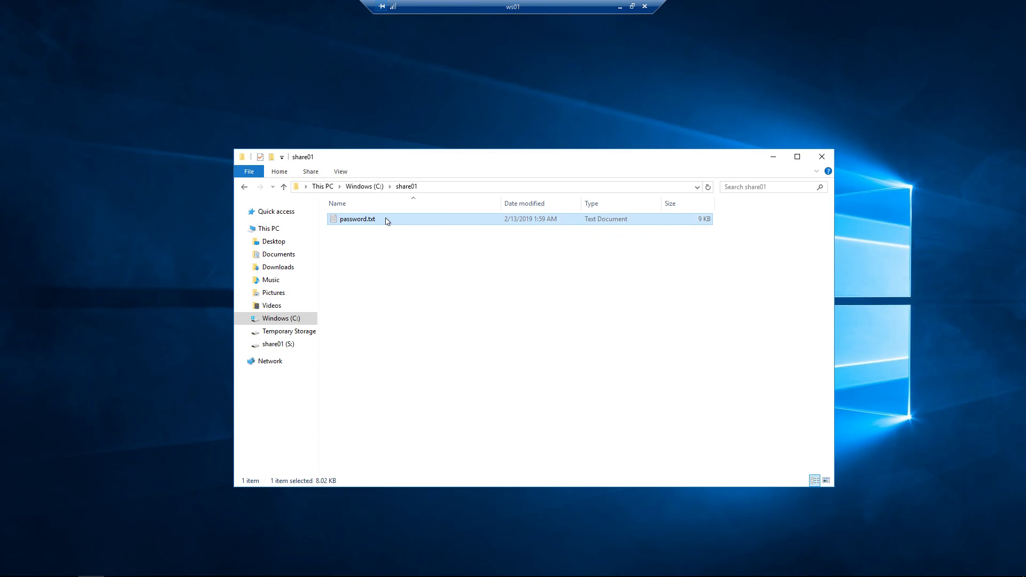
pyautogui.doubleClick(387, 220)
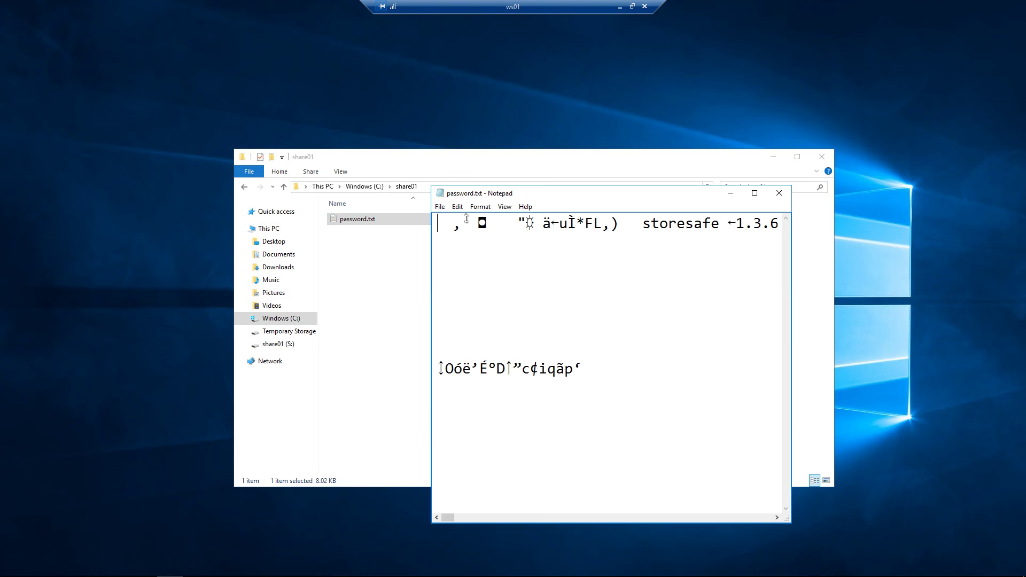
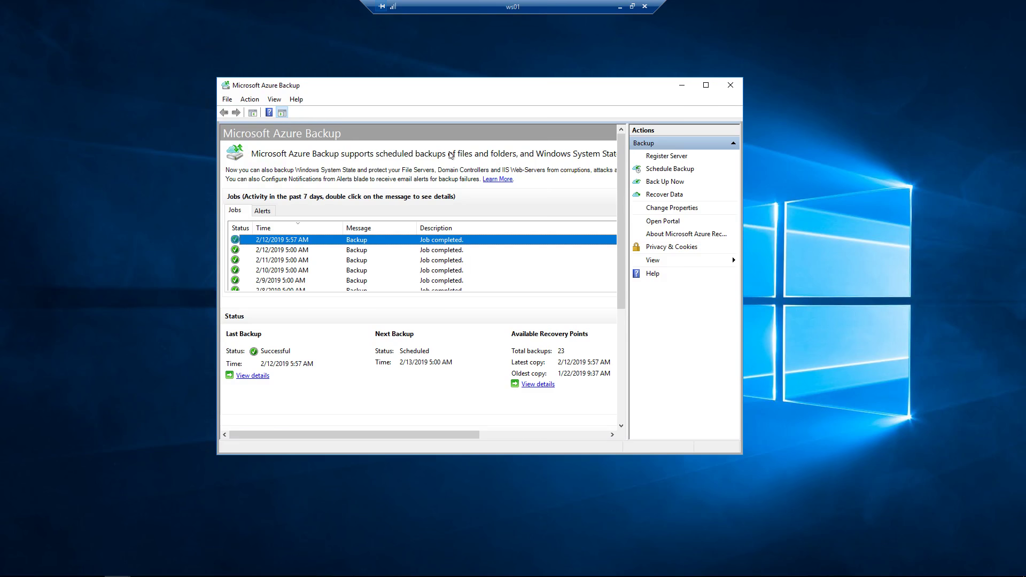
# Step: Run an on-demand Files and Folders backup of C:\share01 and close the wizard once 1.16 MB transfers
pyautogui.click(674, 182)
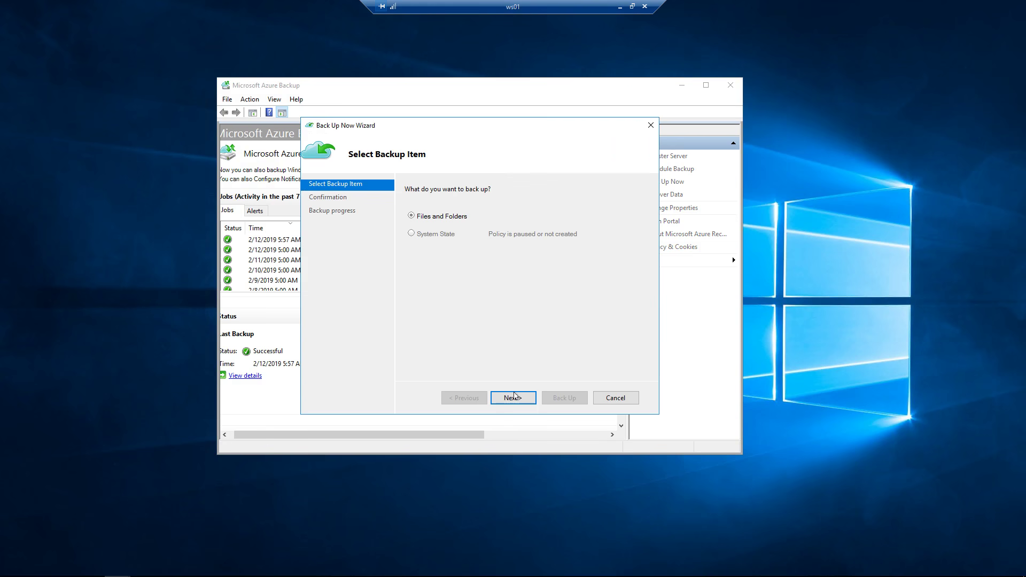
pyautogui.click(515, 399)
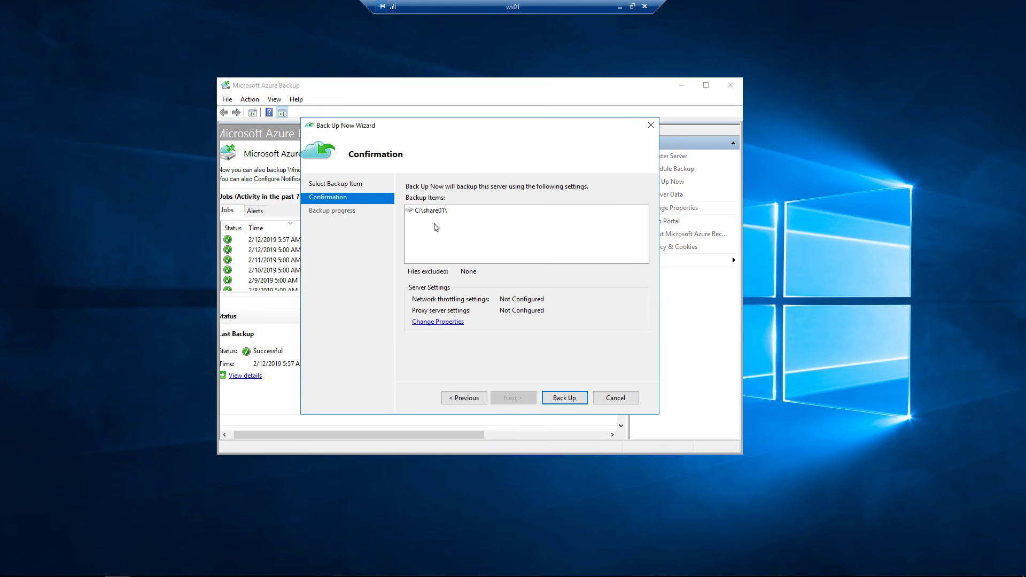
pyautogui.click(431, 212)
pyautogui.click(564, 399)
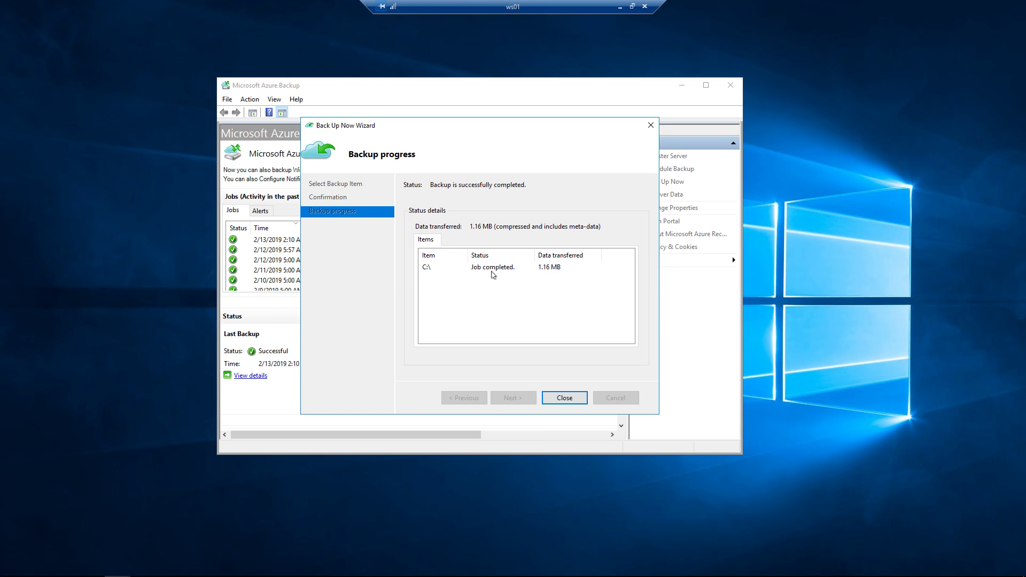
pyautogui.click(495, 269)
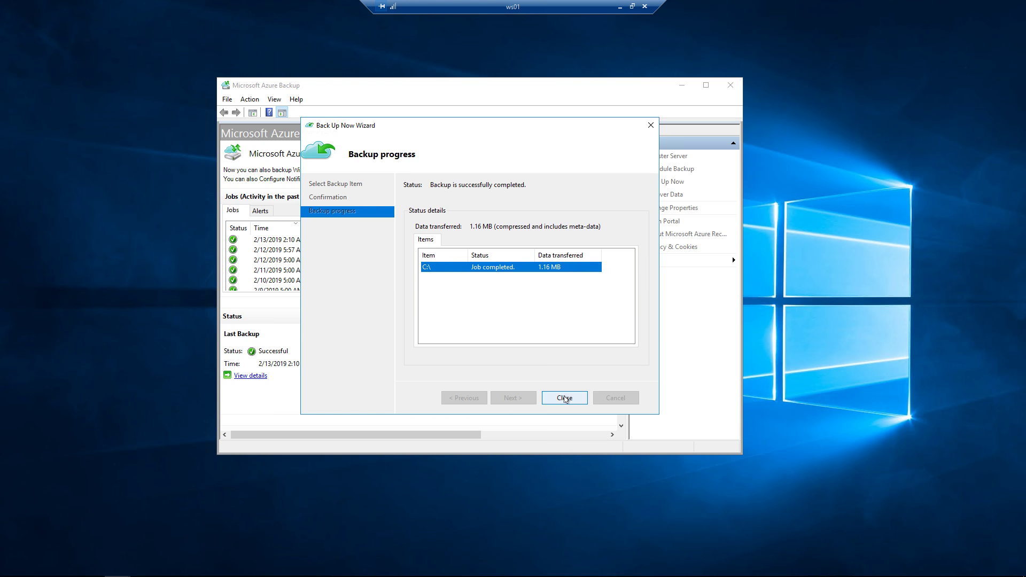
pyautogui.click(564, 398)
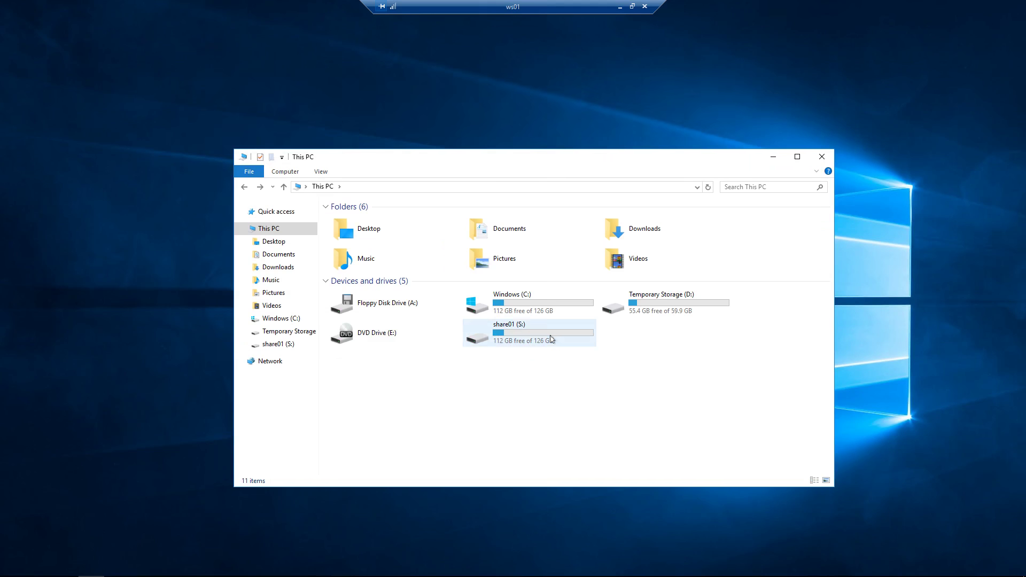
# Step: Permanently delete password.txt from the share01 (S:) drive
pyautogui.doubleClick(551, 339)
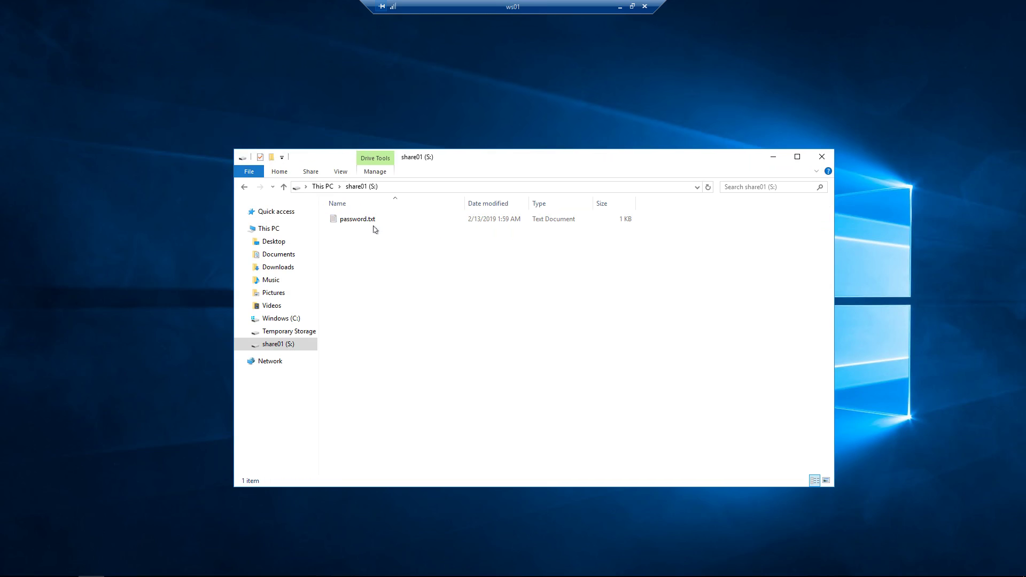
pyautogui.click(372, 224)
pyautogui.rightClick(372, 224)
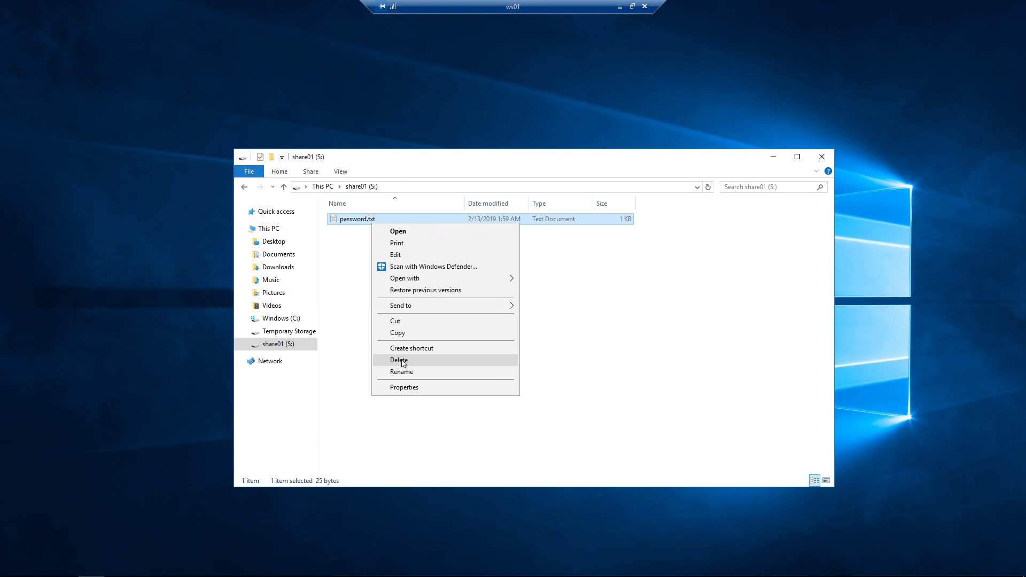
pyautogui.click(403, 362)
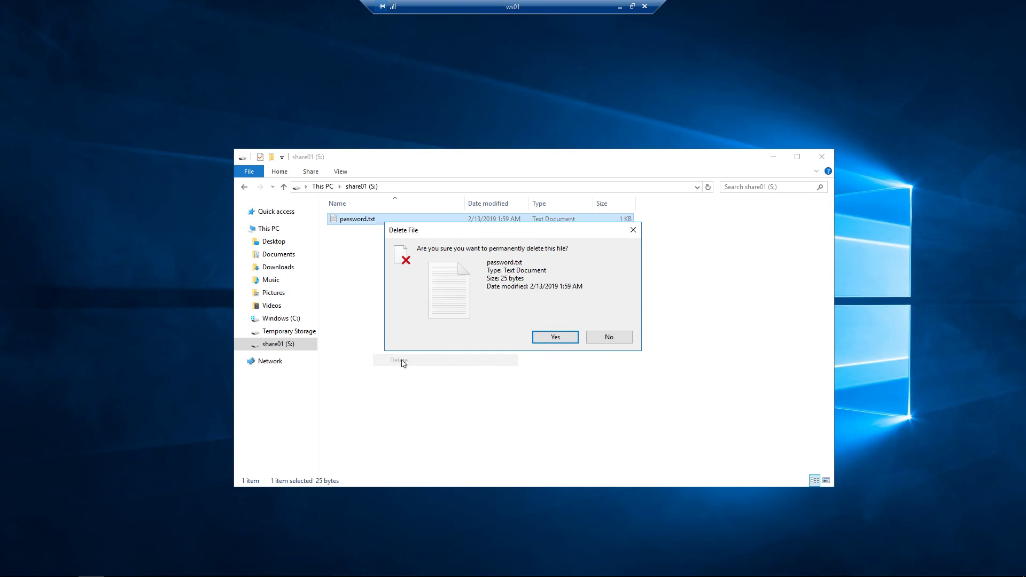
pyautogui.click(559, 342)
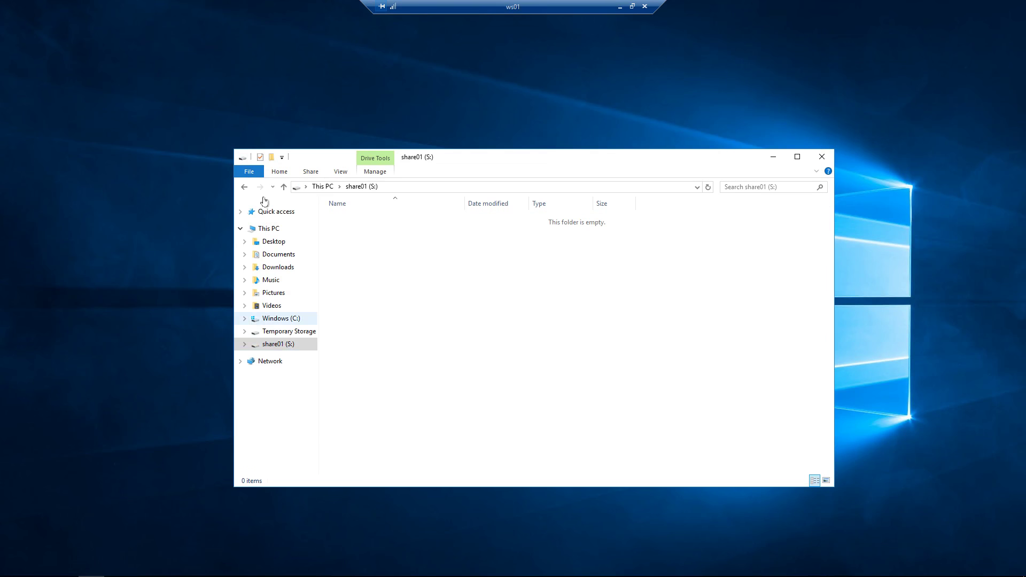
# Step: Open C:\share01 and confirm the folder is now empty
pyautogui.click(267, 228)
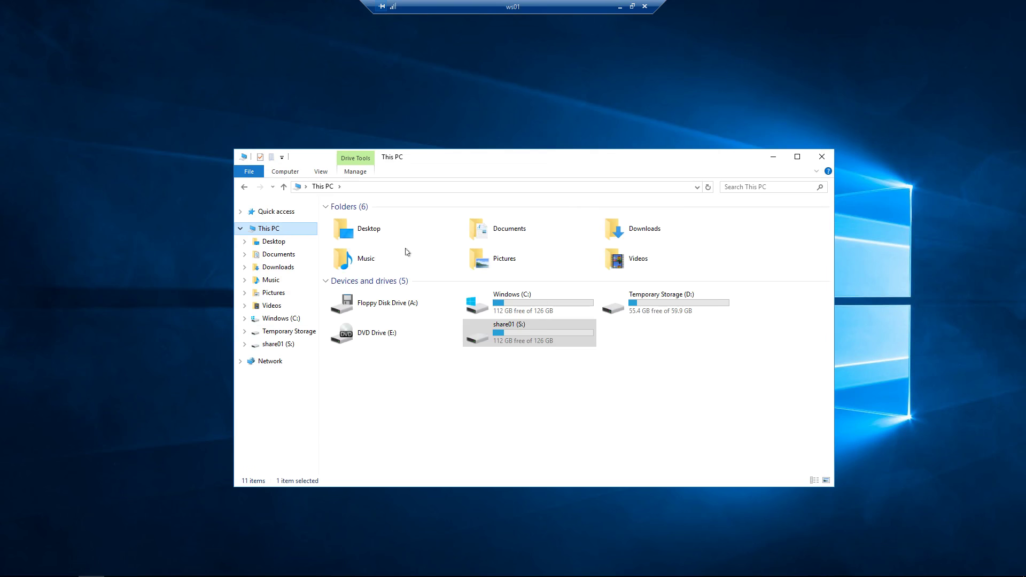
pyautogui.doubleClick(482, 301)
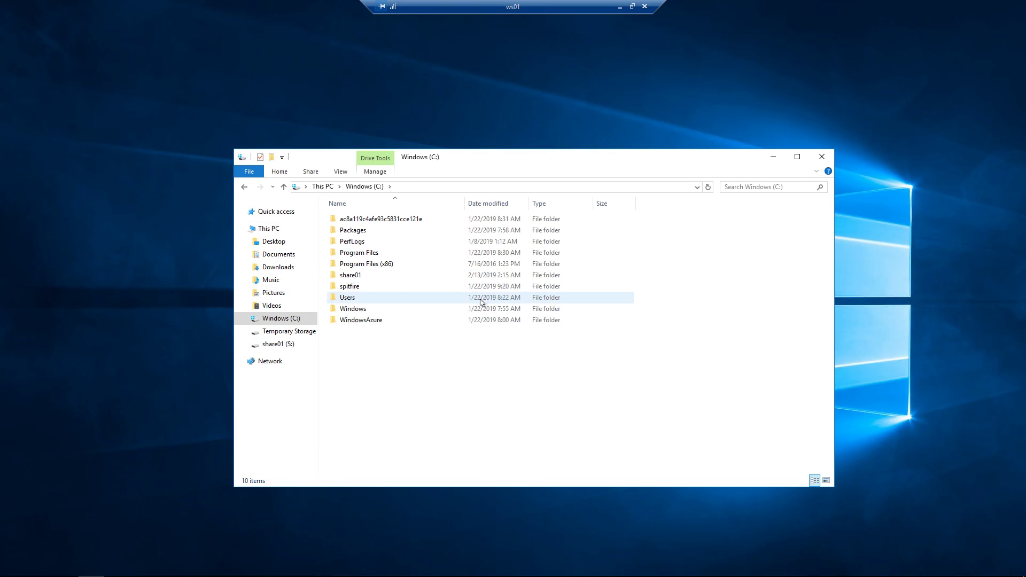
pyautogui.doubleClick(362, 274)
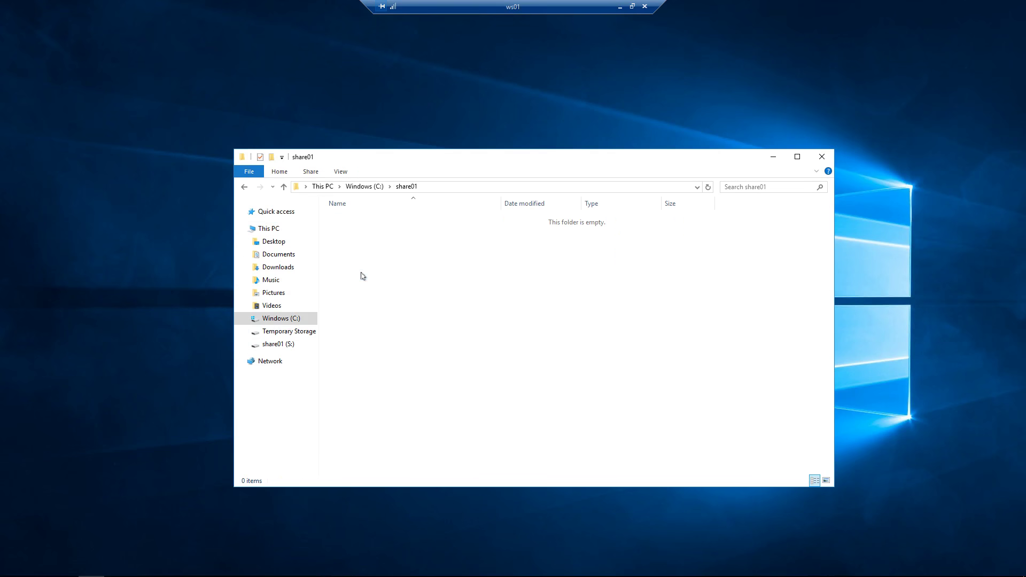
pyautogui.moveTo(370, 251); pyautogui.dragTo(536, 335)
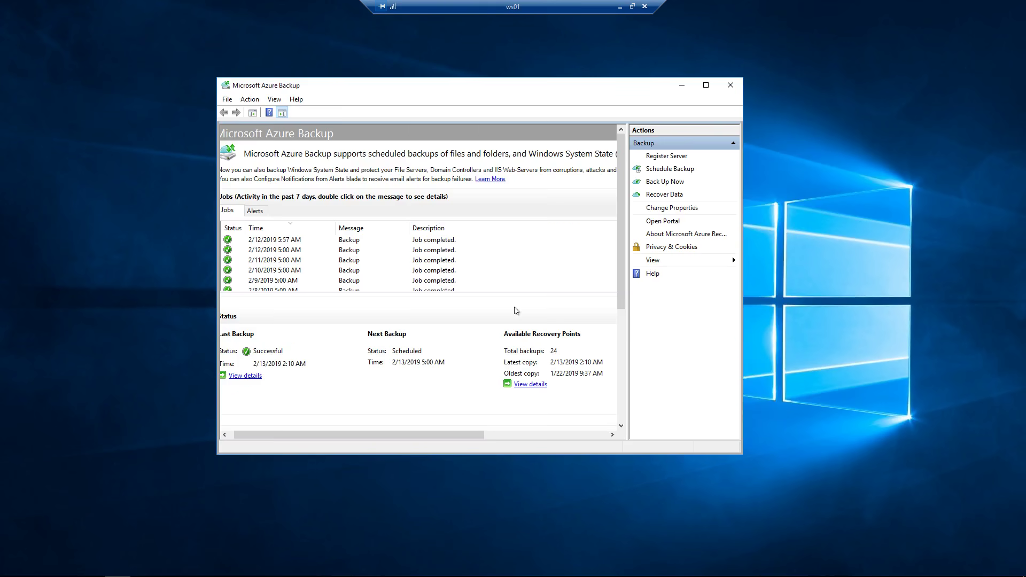
# Step: Mount this server's 2/13/2019 2:10 AM recovery point of C:\ as F:\ for individual file recovery
pyautogui.click(678, 197)
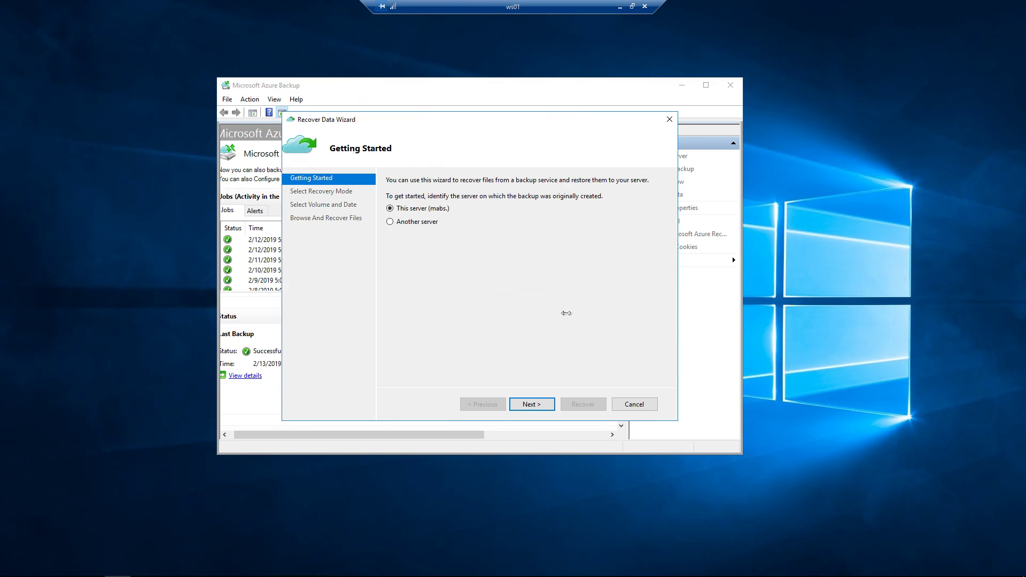
pyautogui.click(534, 404)
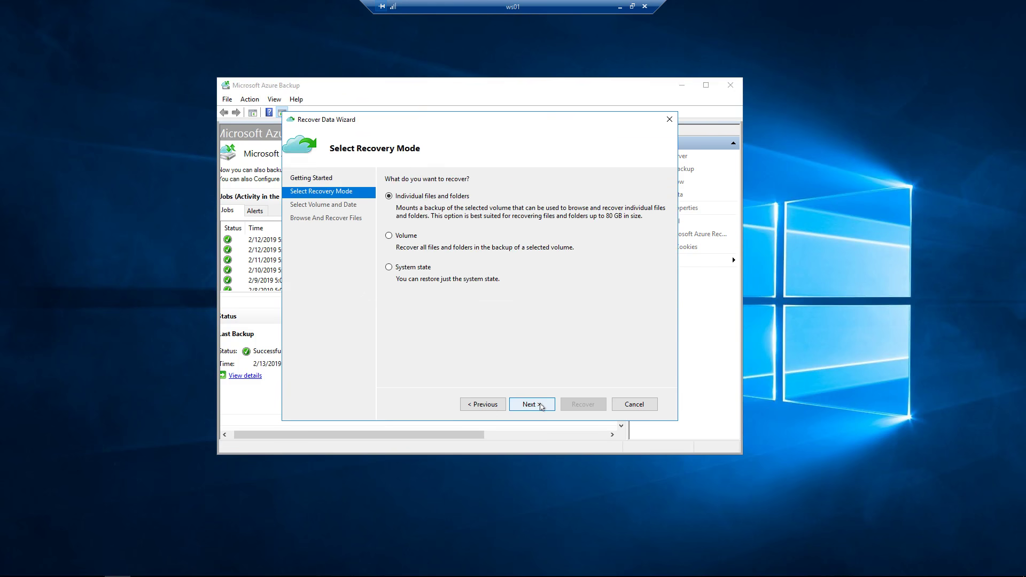
pyautogui.click(535, 404)
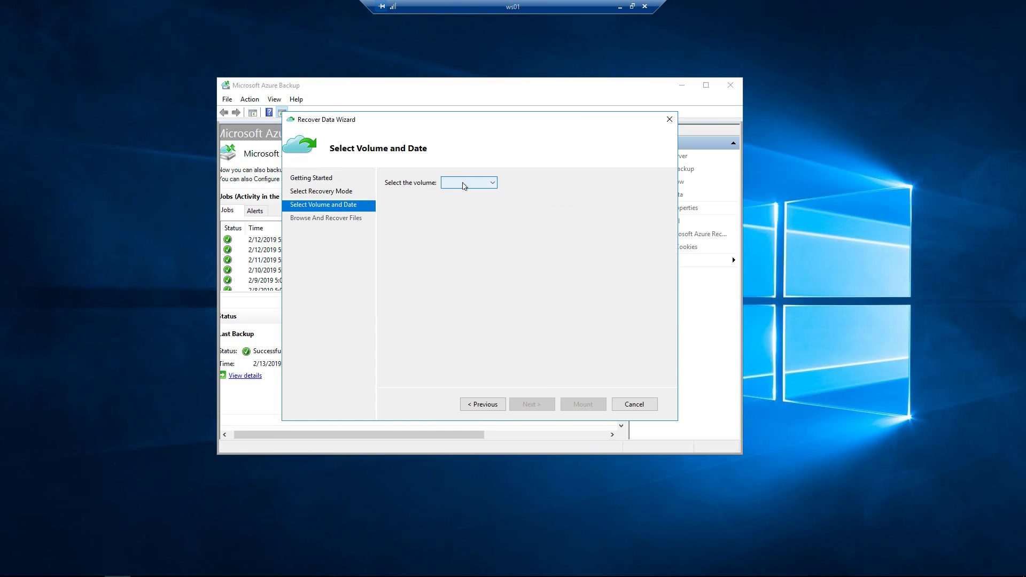
pyautogui.click(465, 185)
pyautogui.click(464, 194)
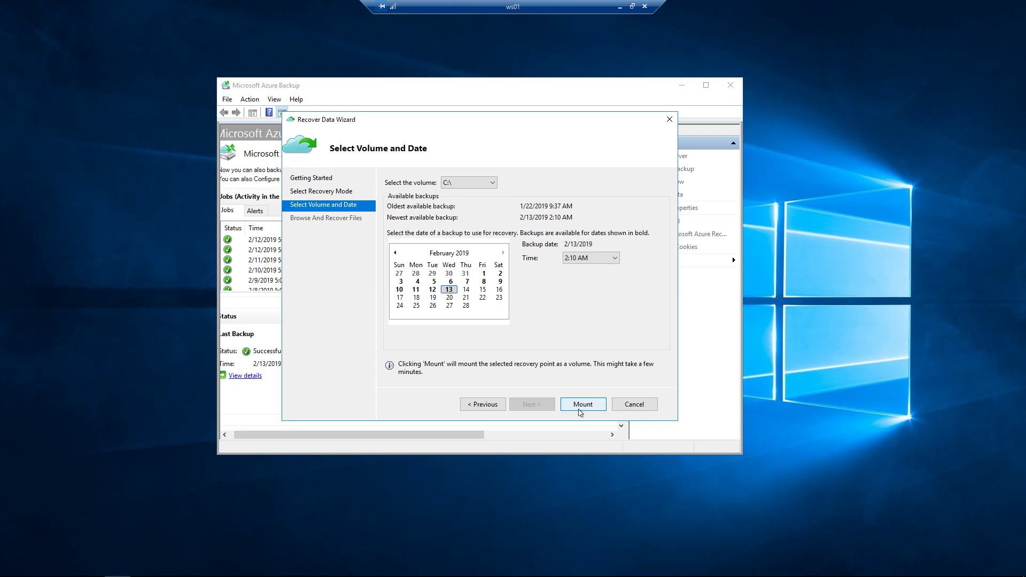
pyautogui.click(581, 407)
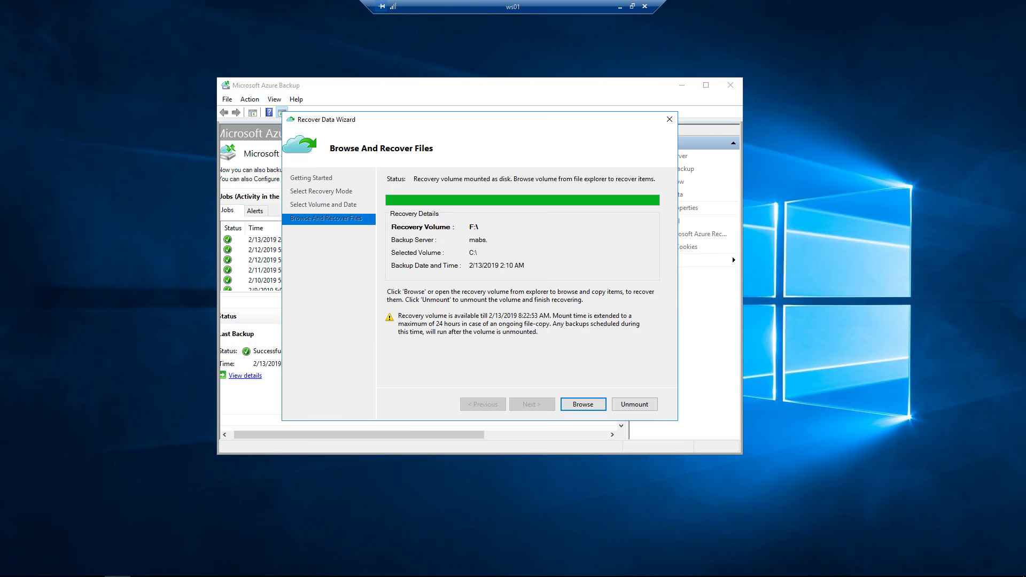
pyautogui.click(583, 404)
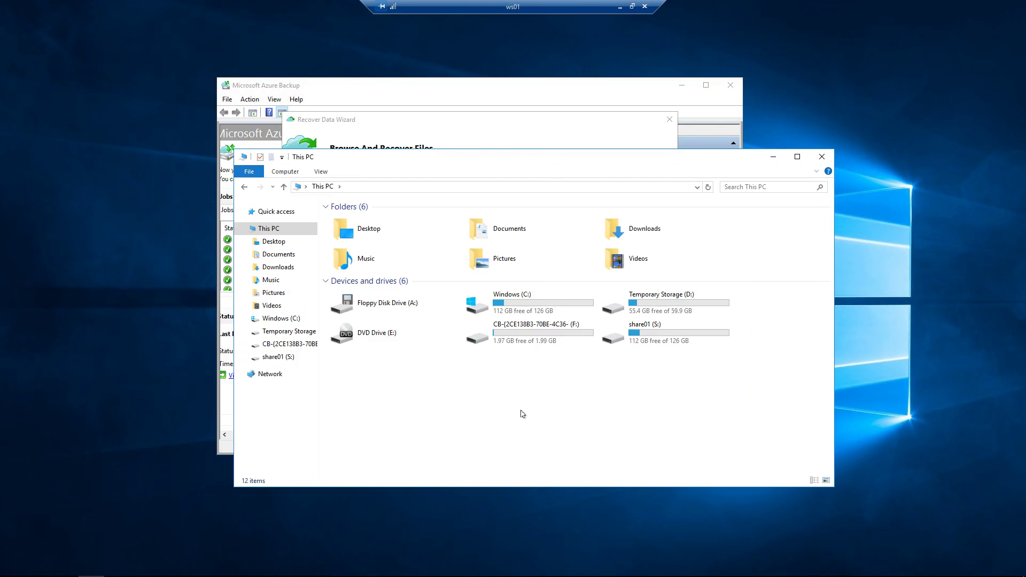
# Step: Open F:\share01 on the recovery volume and view password.txt in Notepad
pyautogui.click(513, 332)
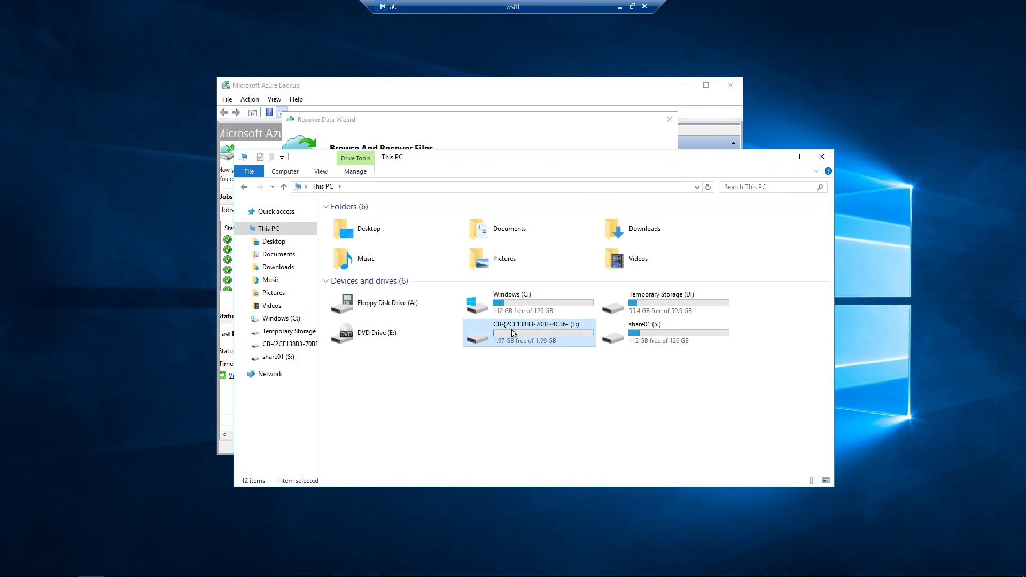
pyautogui.doubleClick(513, 332)
pyautogui.doubleClick(352, 223)
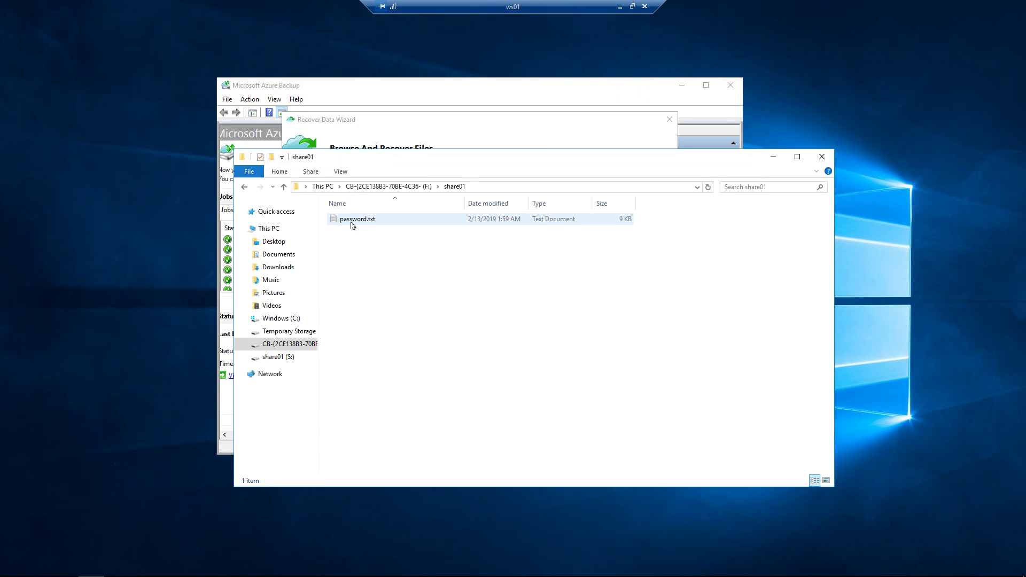
pyautogui.click(352, 224)
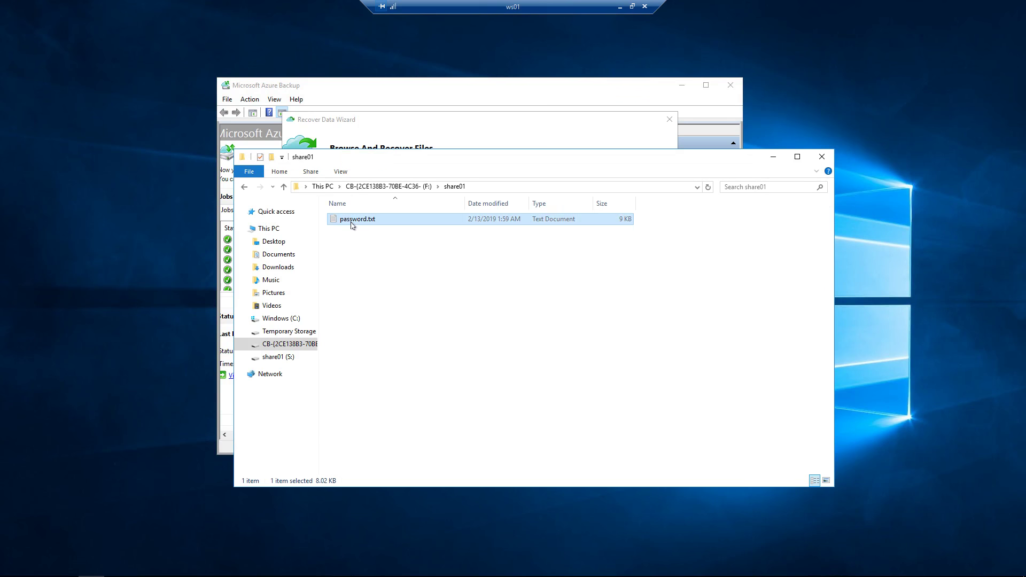
pyautogui.doubleClick(352, 225)
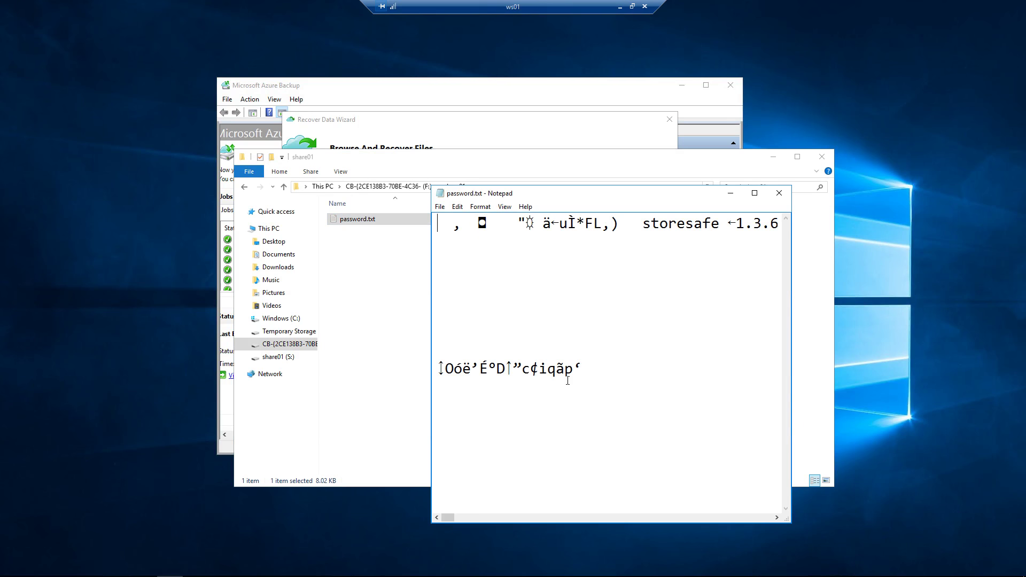
pyautogui.click(779, 193)
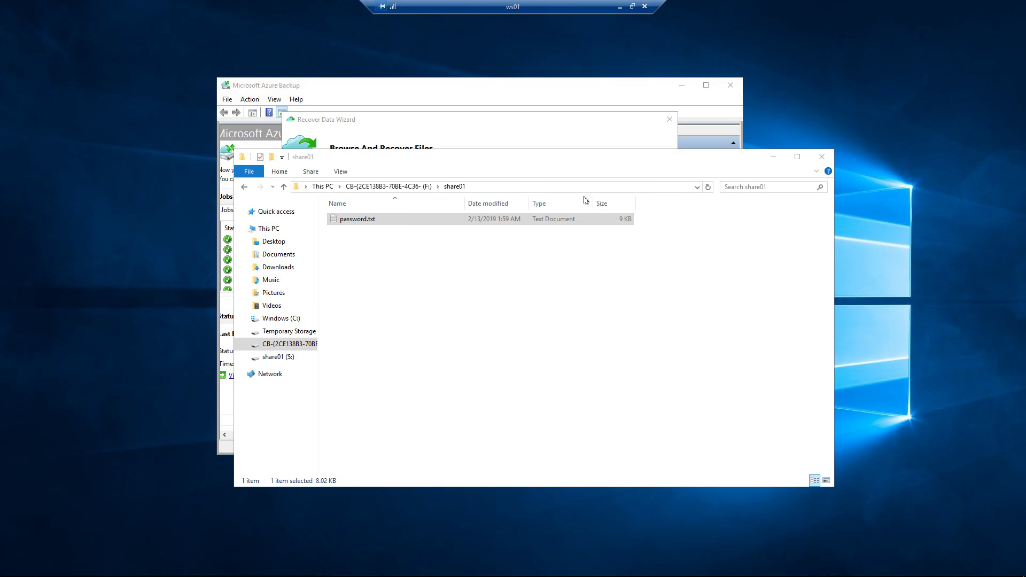
# Step: Copy the backed-up password.txt and paste it into C:\share01
pyautogui.rightClick(374, 222)
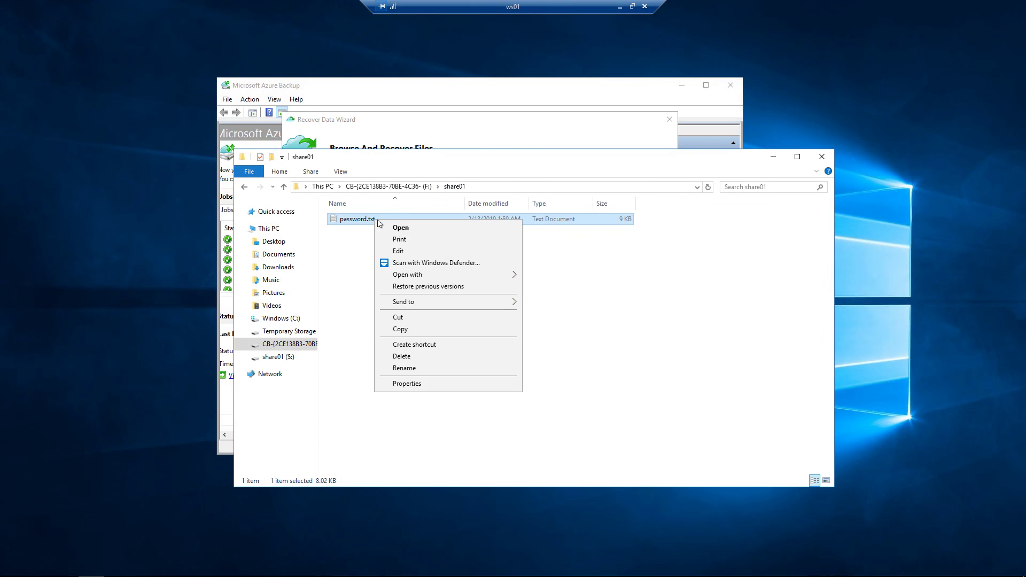
pyautogui.click(402, 331)
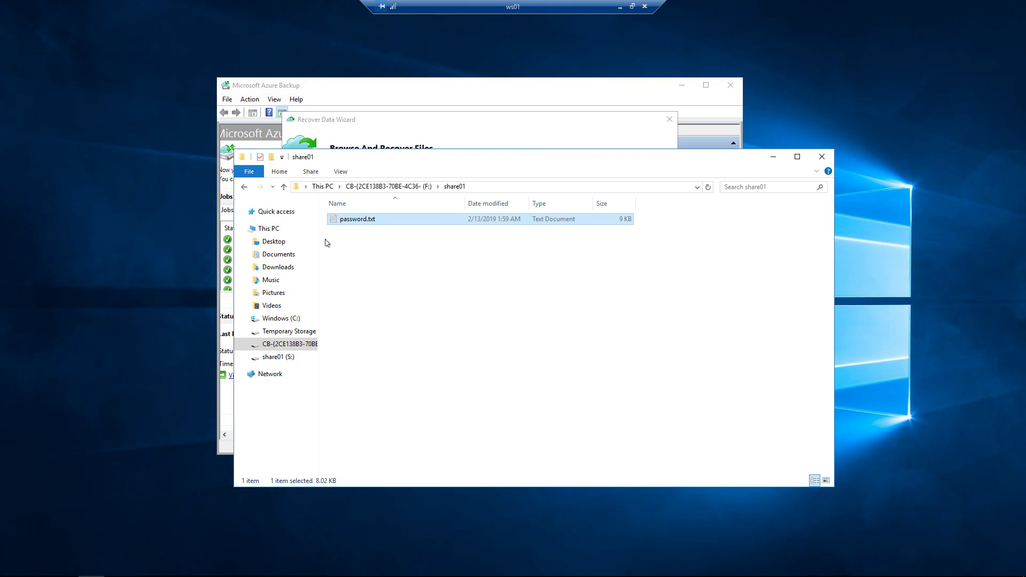
pyautogui.click(269, 228)
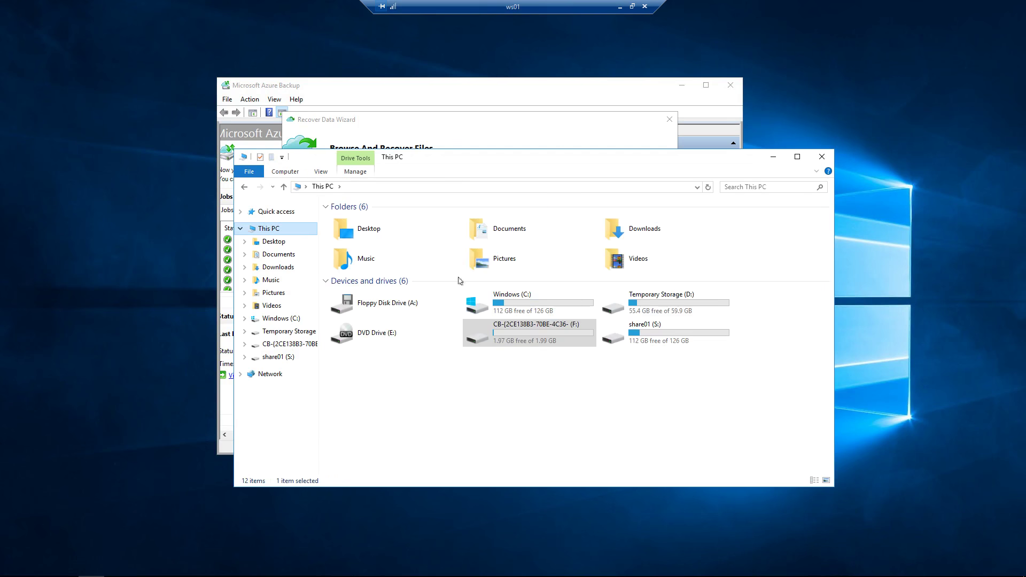
pyautogui.doubleClick(526, 309)
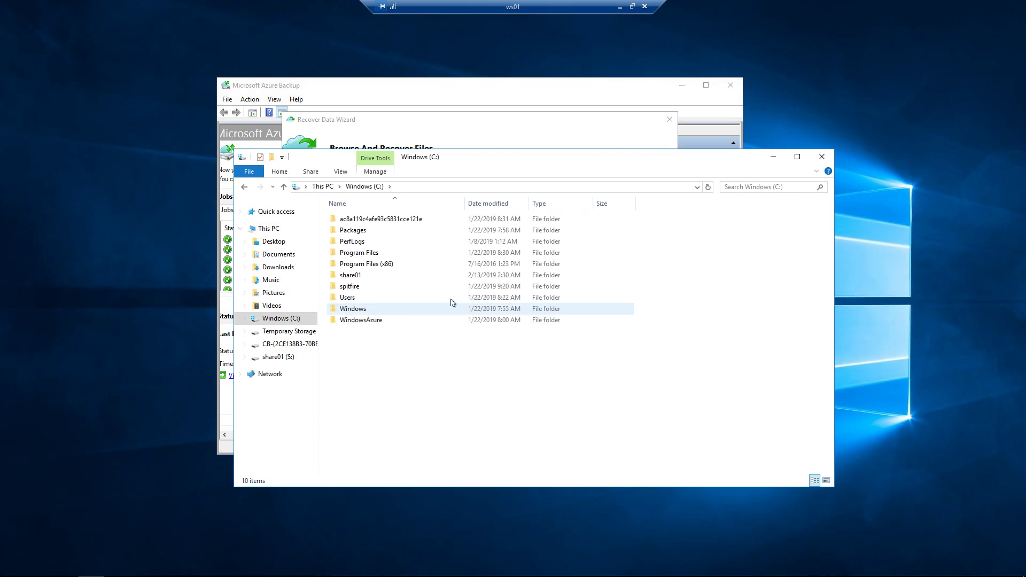
pyautogui.doubleClick(378, 275)
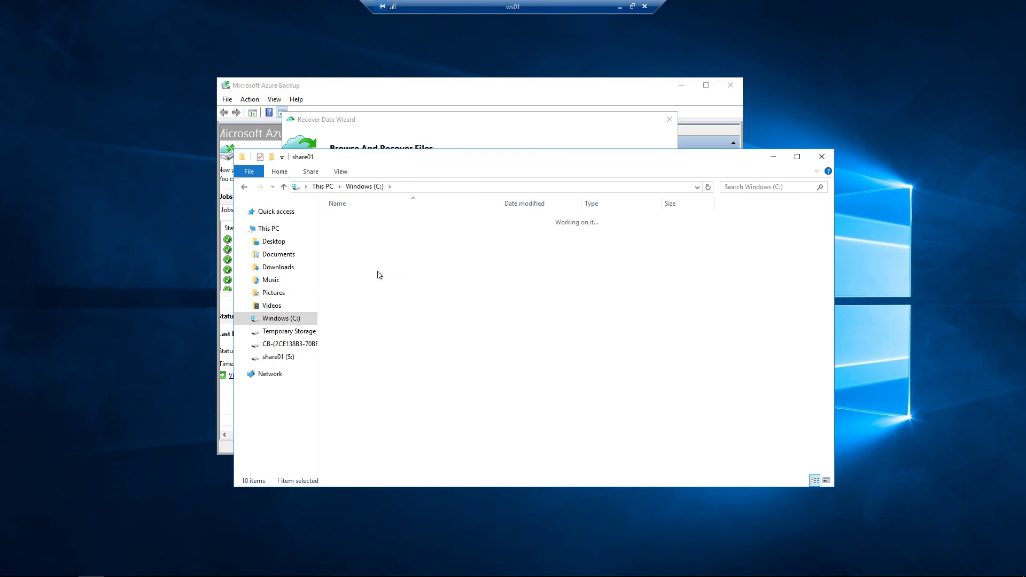
pyautogui.rightClick(393, 260)
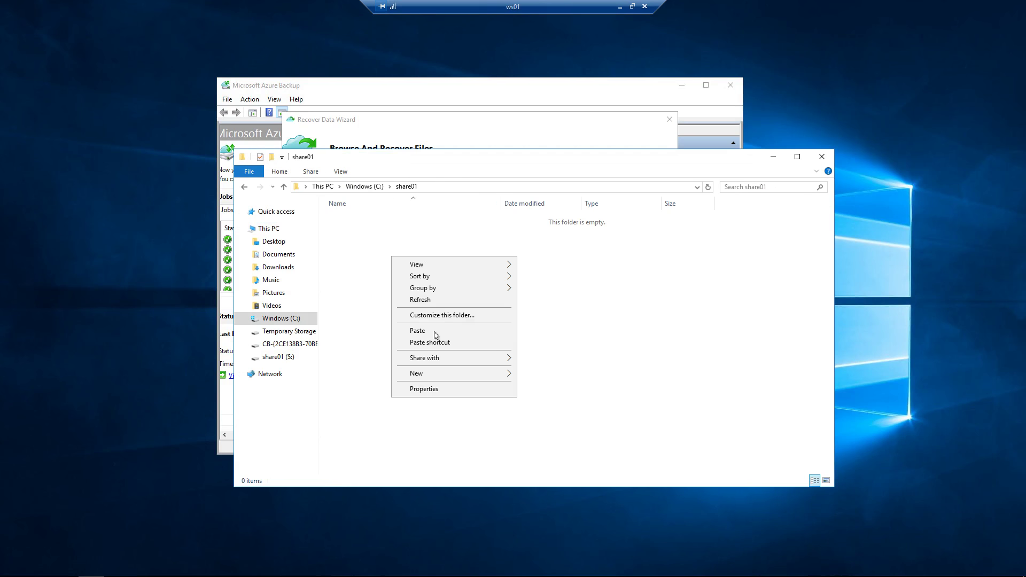
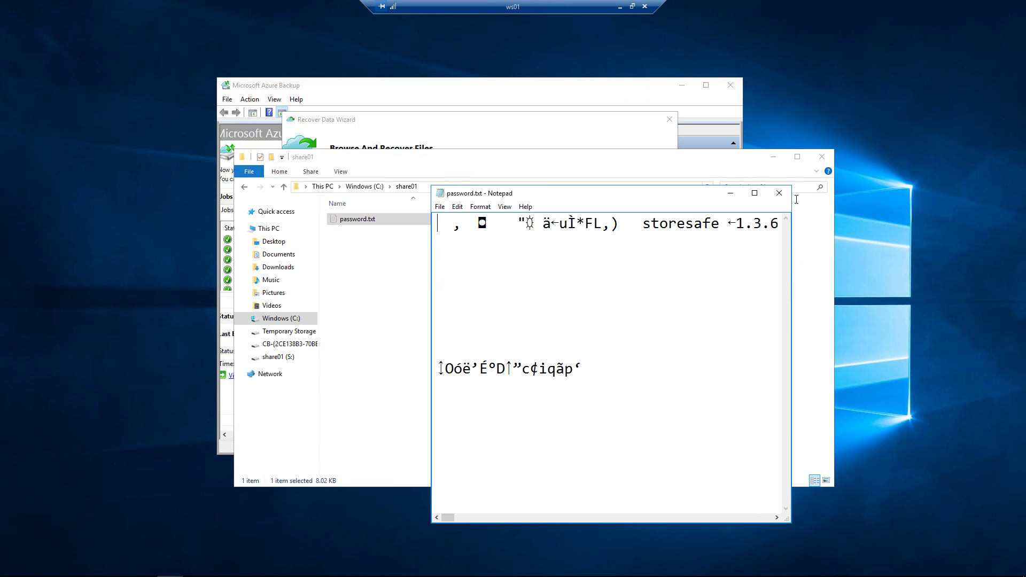
# Step: Replace the garbled copy with password.txt from share01 (S:) and select its text line
pyautogui.click(784, 198)
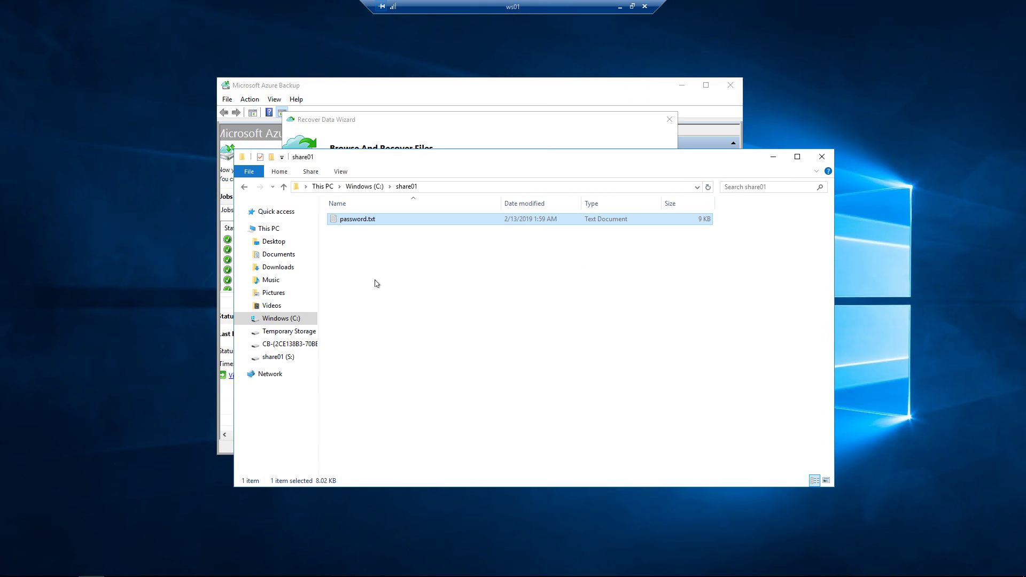
pyautogui.click(280, 231)
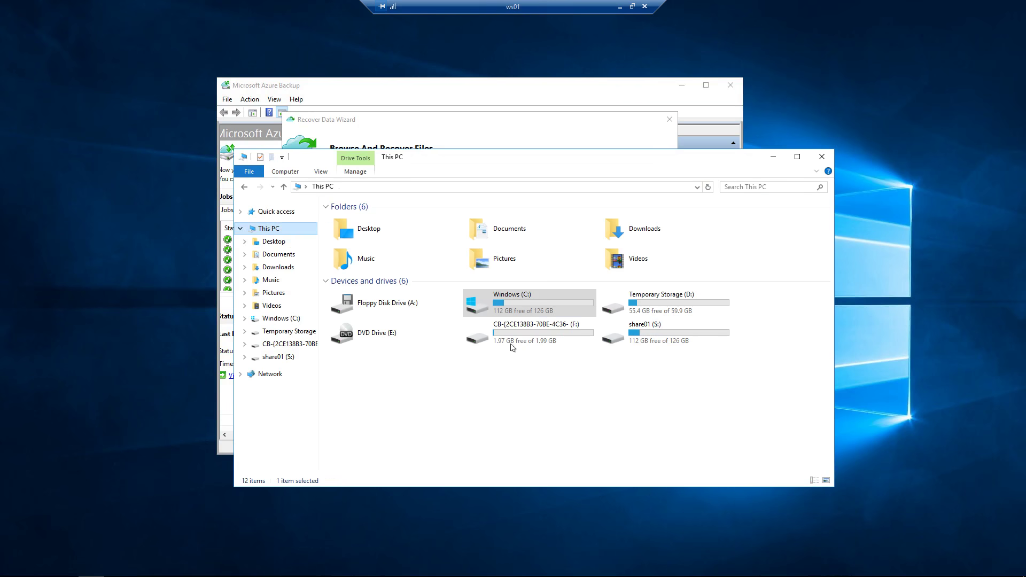
pyautogui.doubleClick(684, 332)
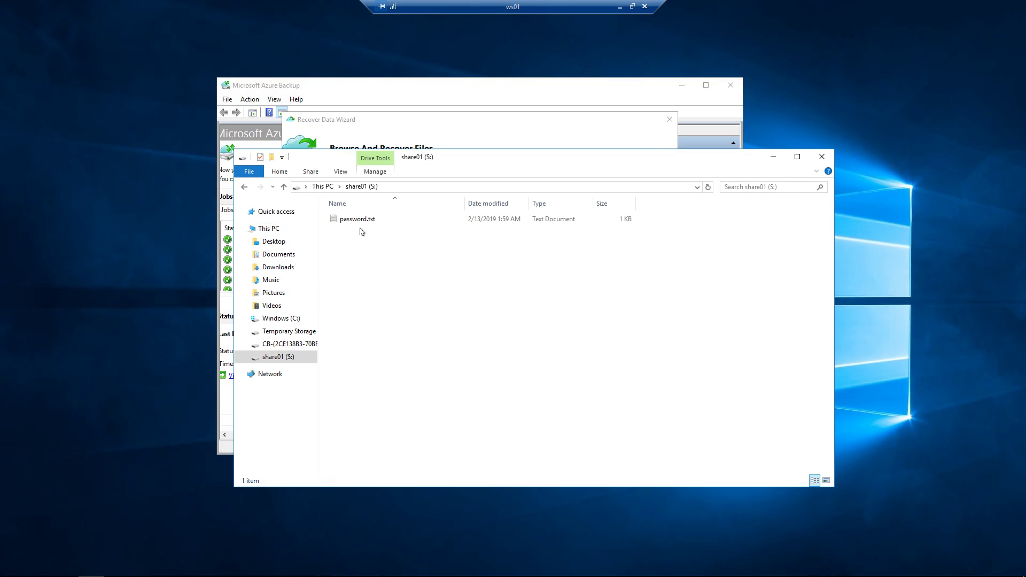
pyautogui.doubleClick(361, 221)
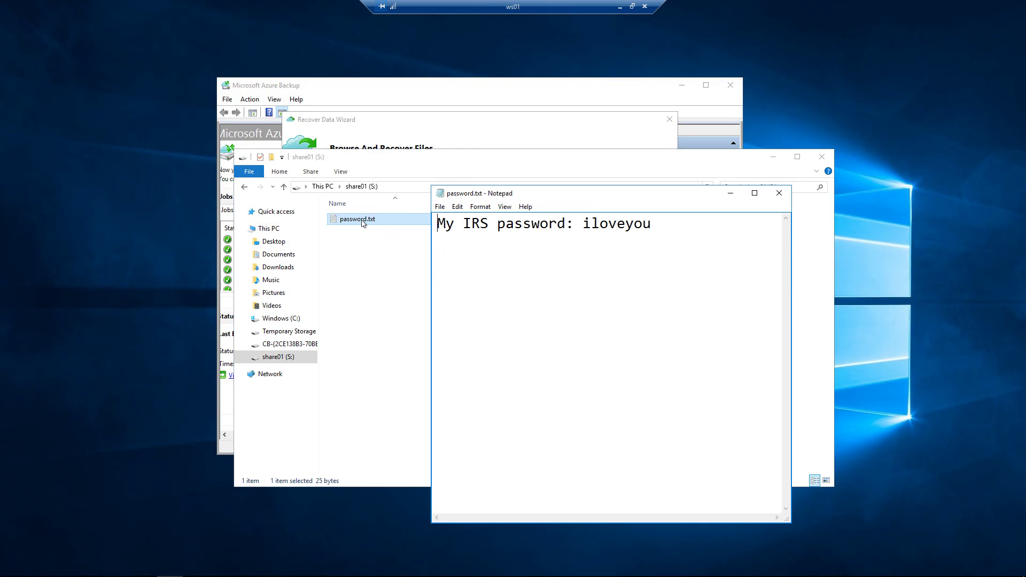
pyautogui.moveTo(652, 223); pyautogui.dragTo(439, 244)
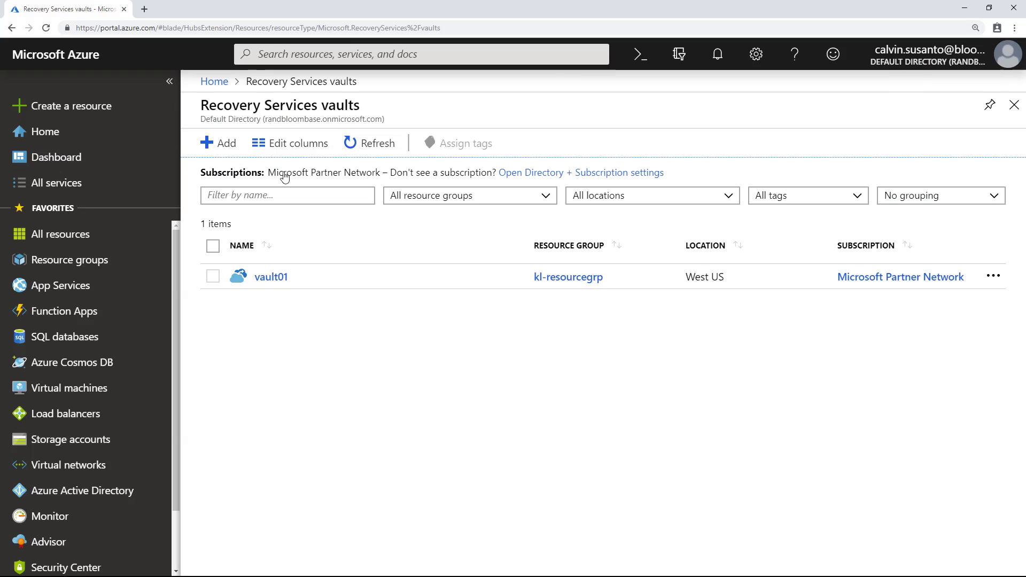
# Step: Open vault01 and show its Backup items under Protected items
pyautogui.moveTo(201, 105); pyautogui.dragTo(369, 107)
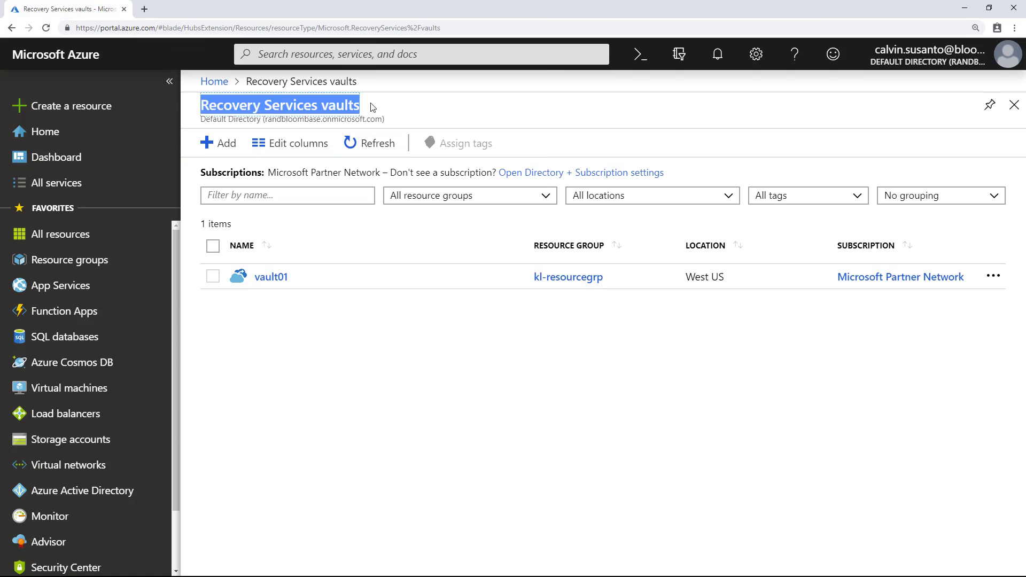
pyautogui.click(274, 279)
pyautogui.click(274, 278)
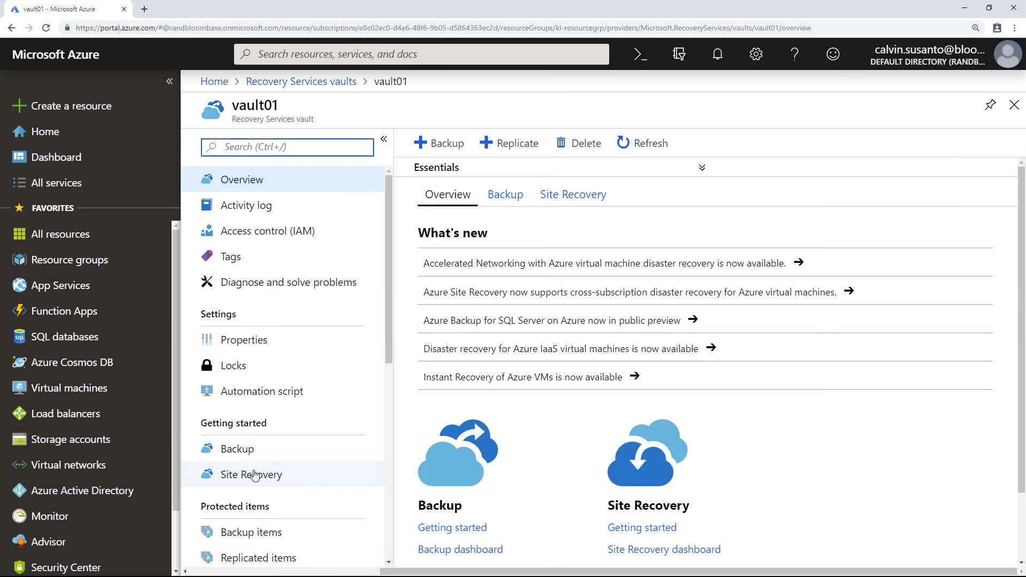
pyautogui.moveTo(386, 304); pyautogui.dragTo(386, 431)
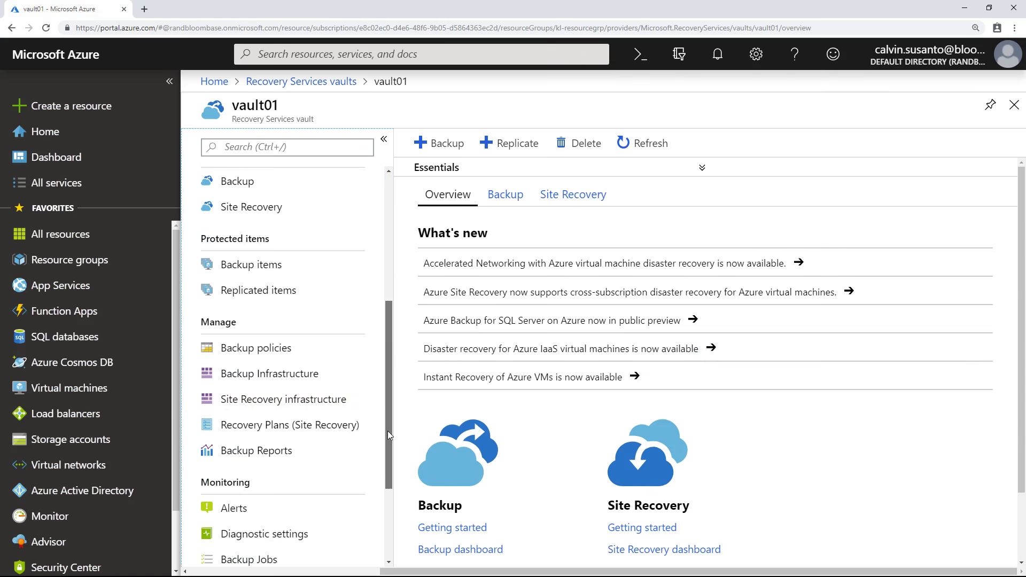
pyautogui.click(268, 271)
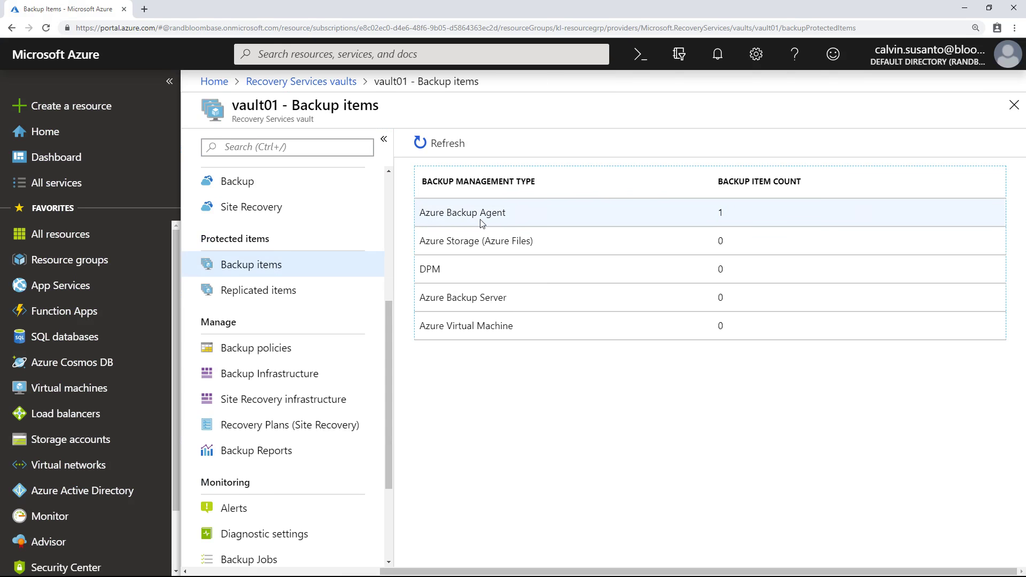
# Step: Open the Azure Backup Agent item C:\ on mabs. to view its 26 recovery points
pyautogui.click(696, 218)
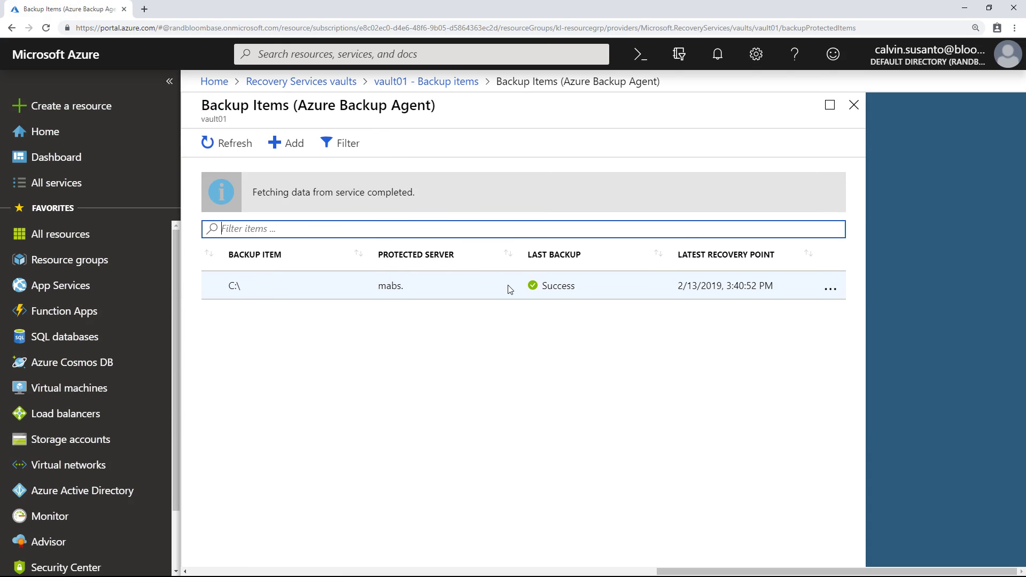
pyautogui.click(484, 291)
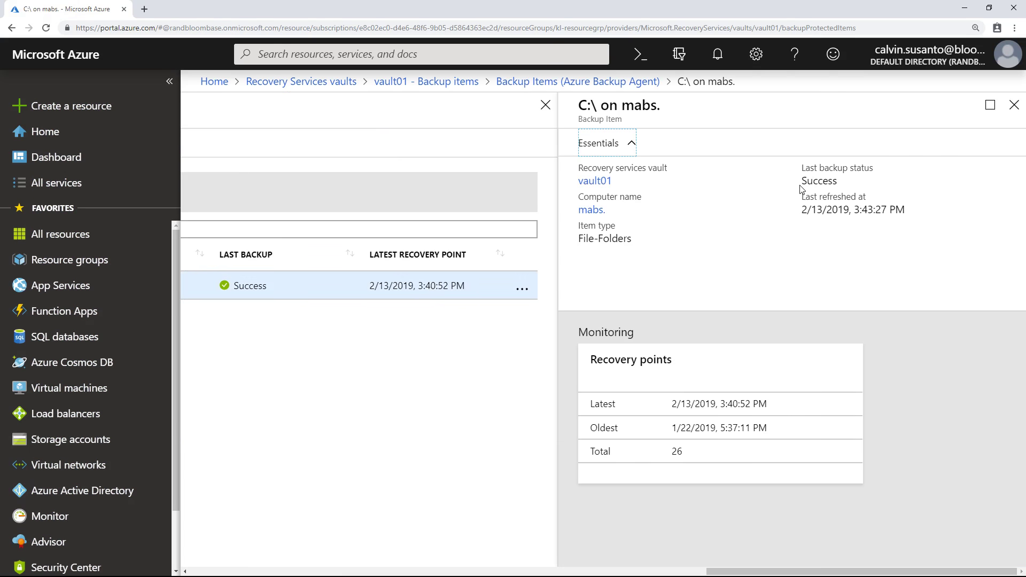
pyautogui.moveTo(803, 169); pyautogui.dragTo(850, 192)
pyautogui.click(781, 294)
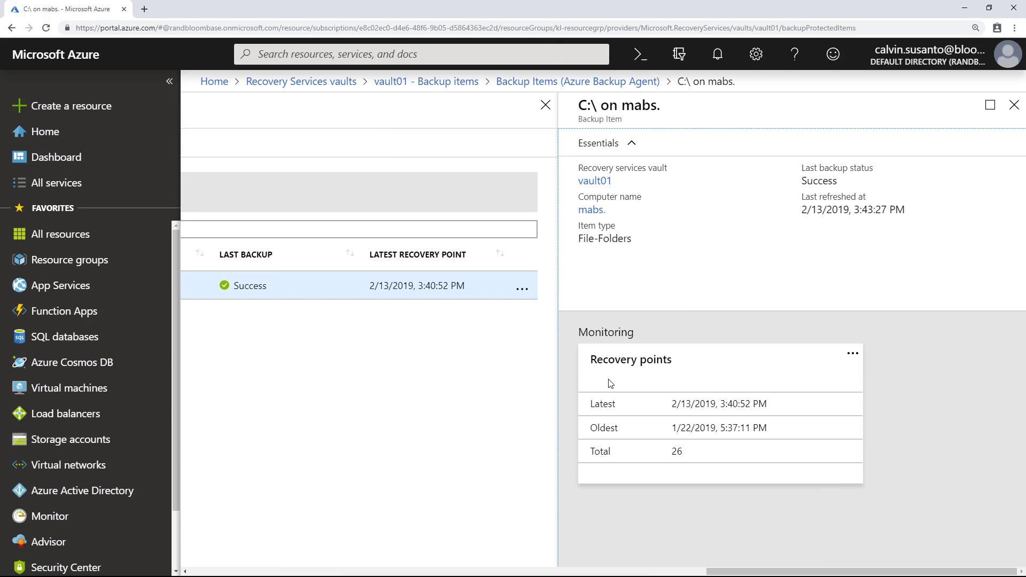
pyautogui.moveTo(589, 361); pyautogui.dragTo(693, 366)
pyautogui.click(695, 404)
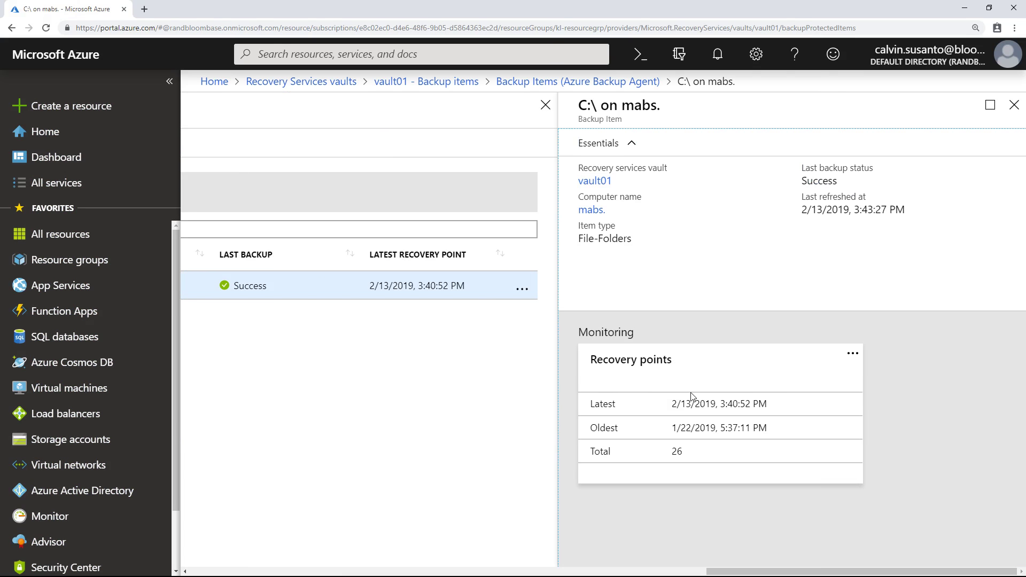